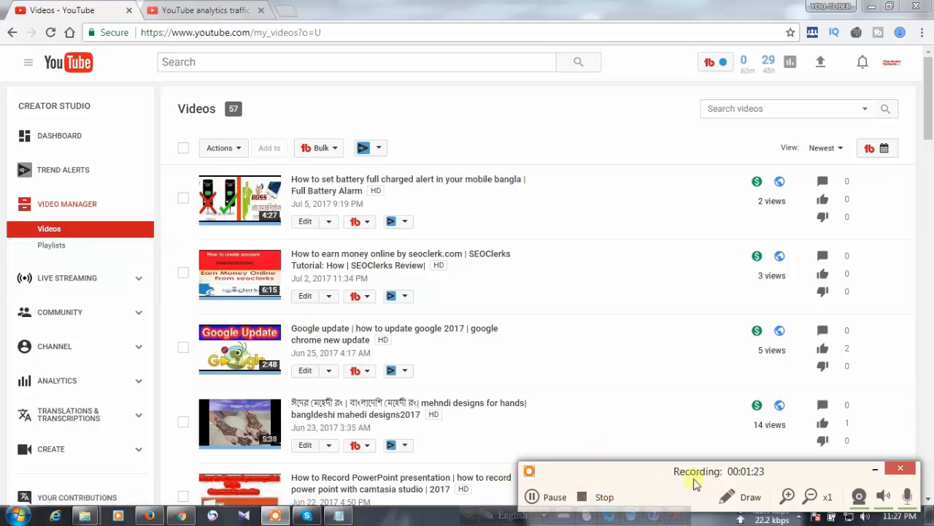
Outline the Analytics entry in the Creator Studio sidebar with a red rectangle and undo the annotation.
left_click(741, 473)
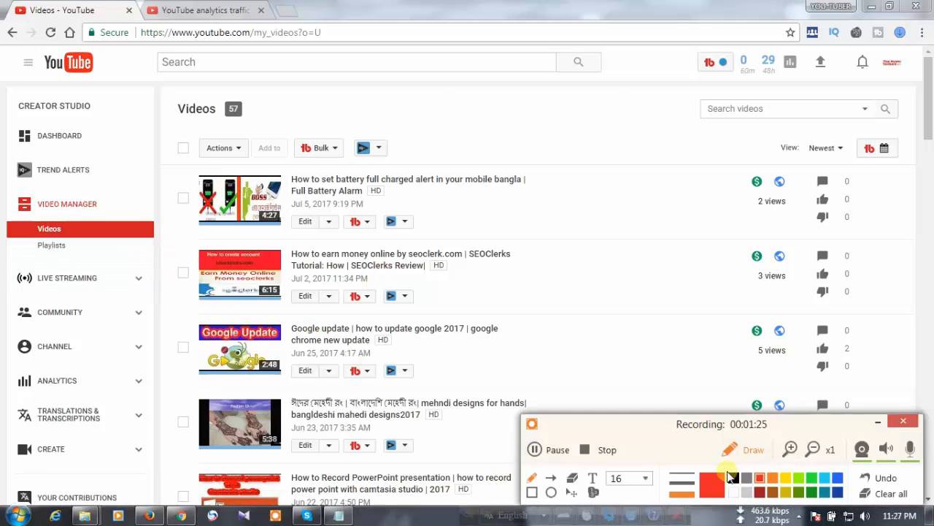
left_click(533, 492)
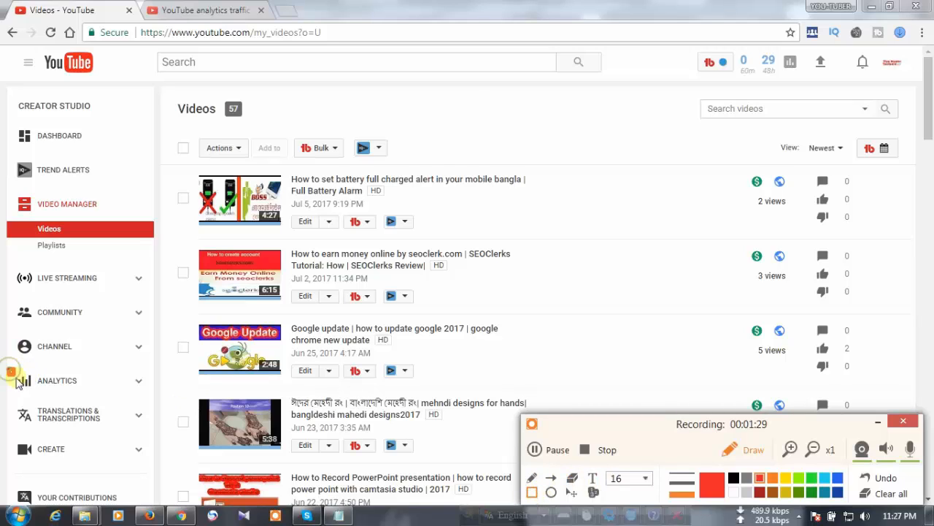
mouse_move(7, 367)
left_mouse_down()
mouse_move(42, 396)
mouse_move(149, 399)
left_mouse_up()
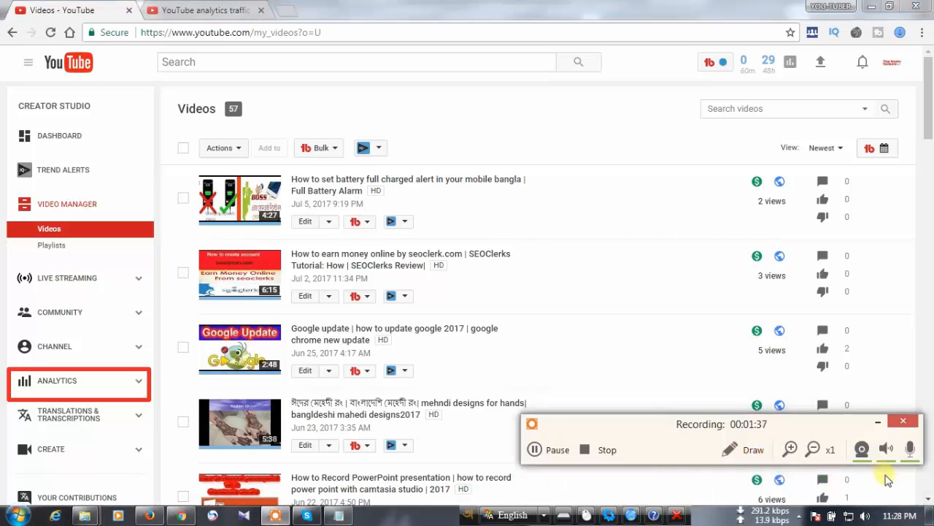
left_click(885, 475)
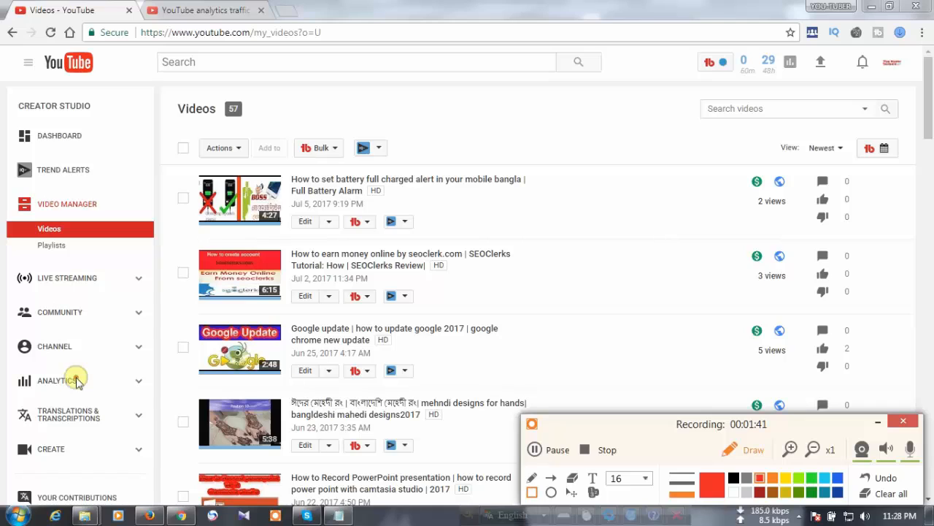
left_click(754, 452)
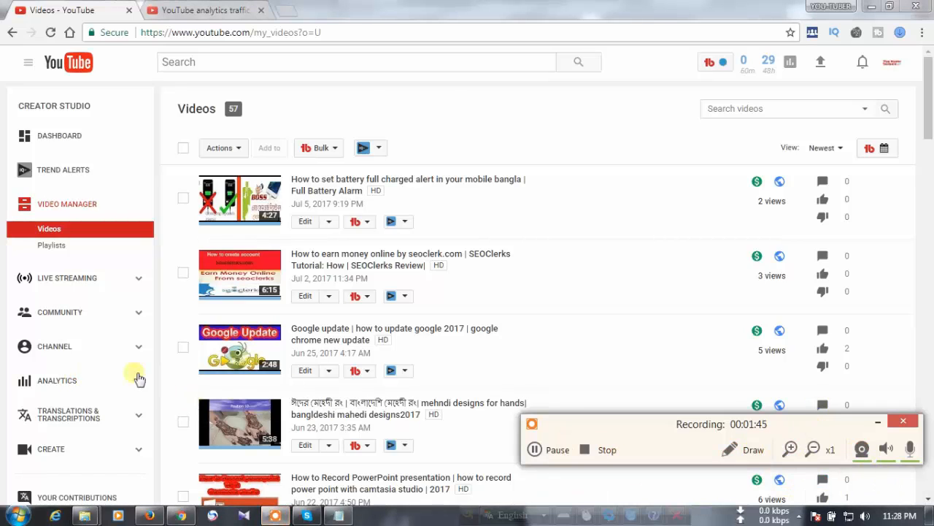
Open the channel's Analytics overview and clear the recorder controls out of the way.
left_click(62, 383)
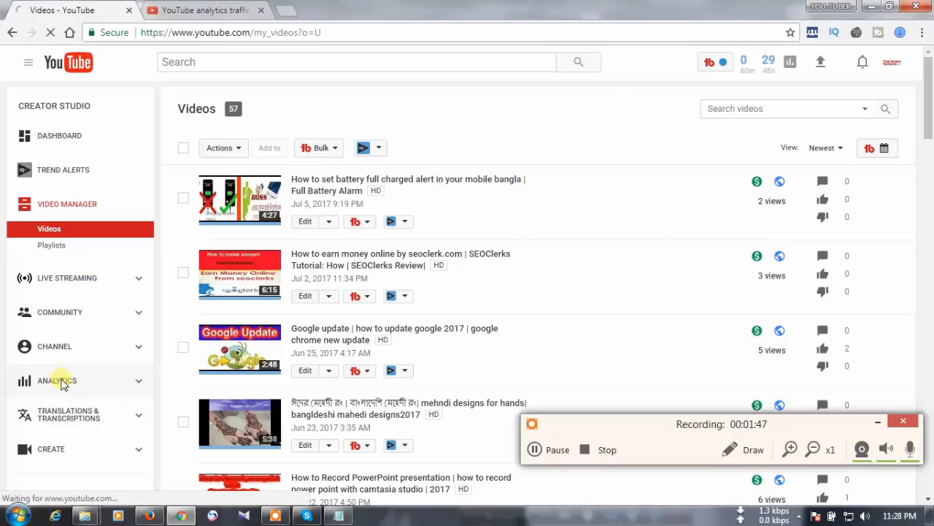
left_click_drag(641, 426, 645, 456)
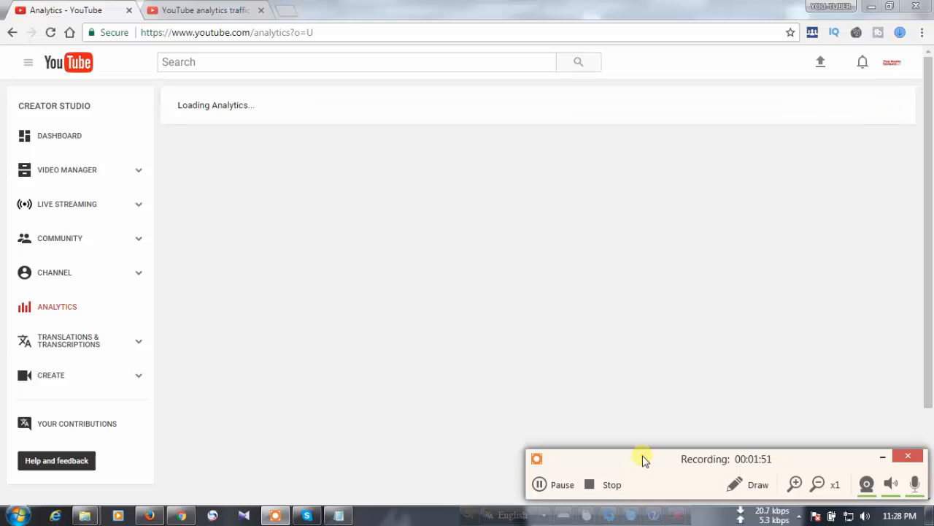
left_click(539, 483)
left_click(538, 484)
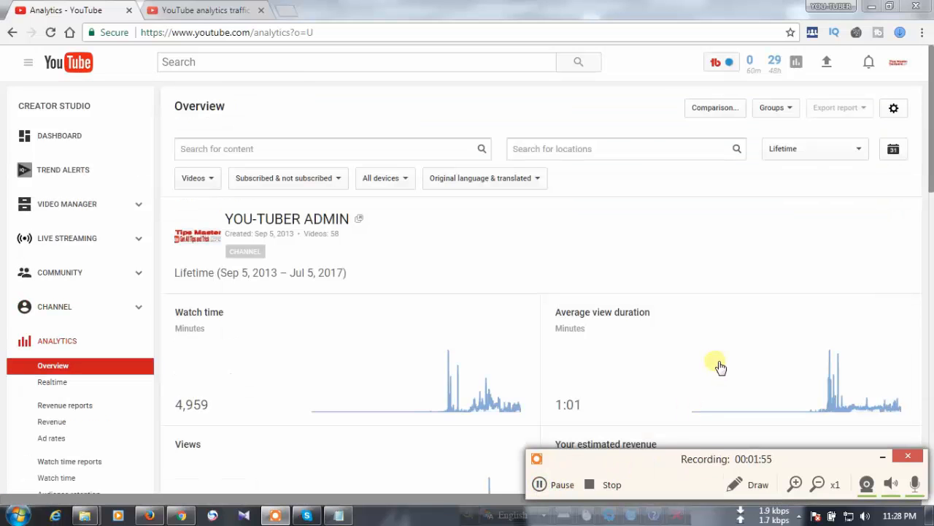
mouse_move(721, 366)
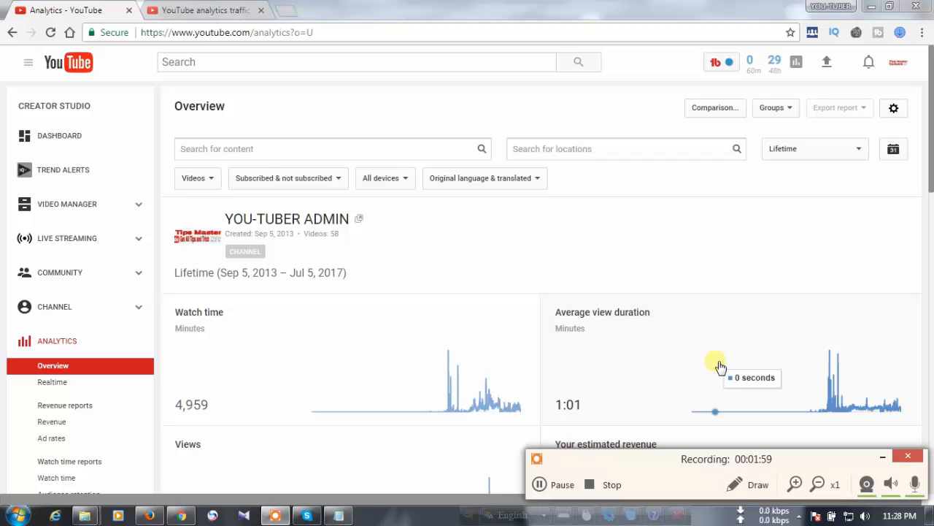
left_click(883, 457)
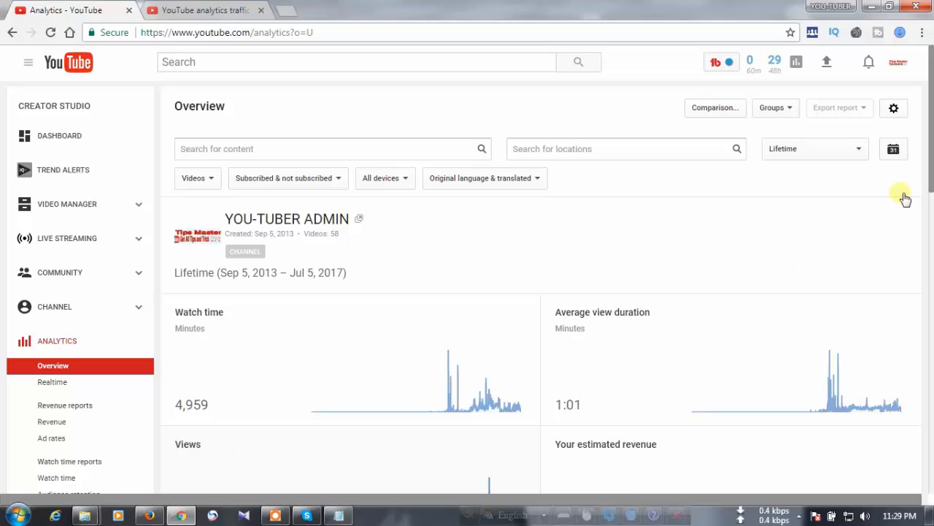
Frame the Your estimated revenue card with a red rectangle, undo the annotation and leave drawing mode.
left_click_drag(932, 167, 932, 208)
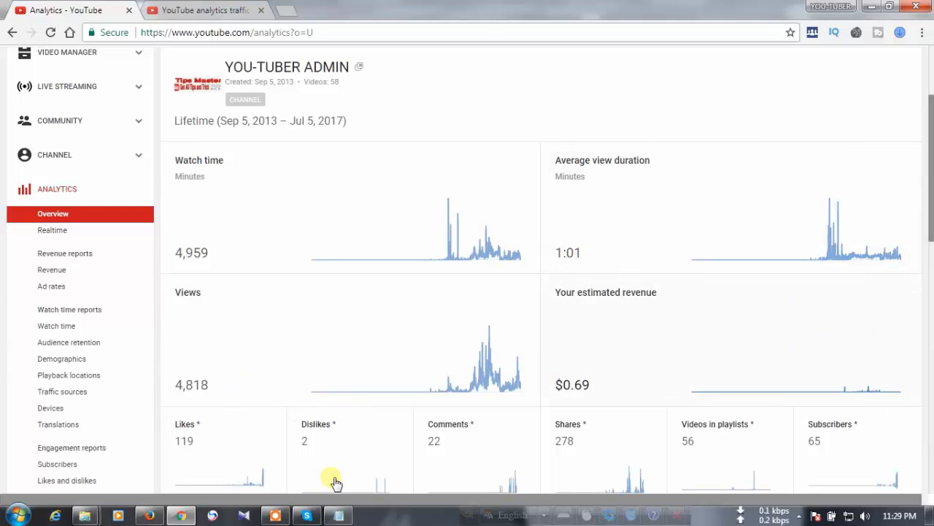
left_click(275, 516)
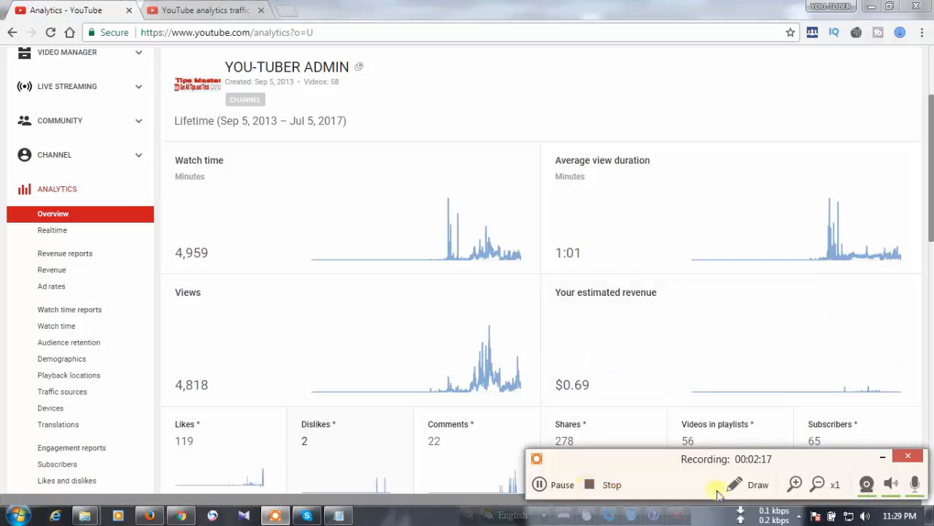
left_click(737, 484)
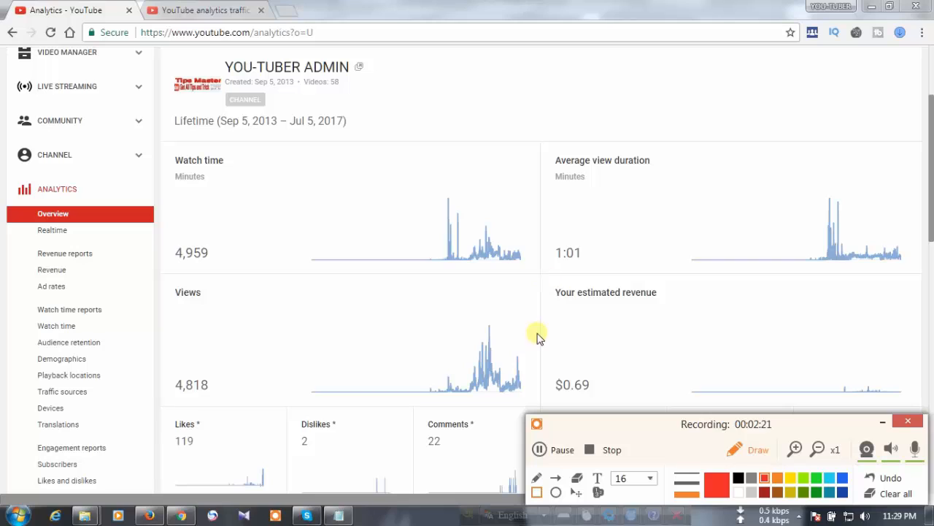
mouse_move(543, 272)
left_mouse_down()
mouse_move(606, 395)
mouse_move(924, 398)
left_mouse_up()
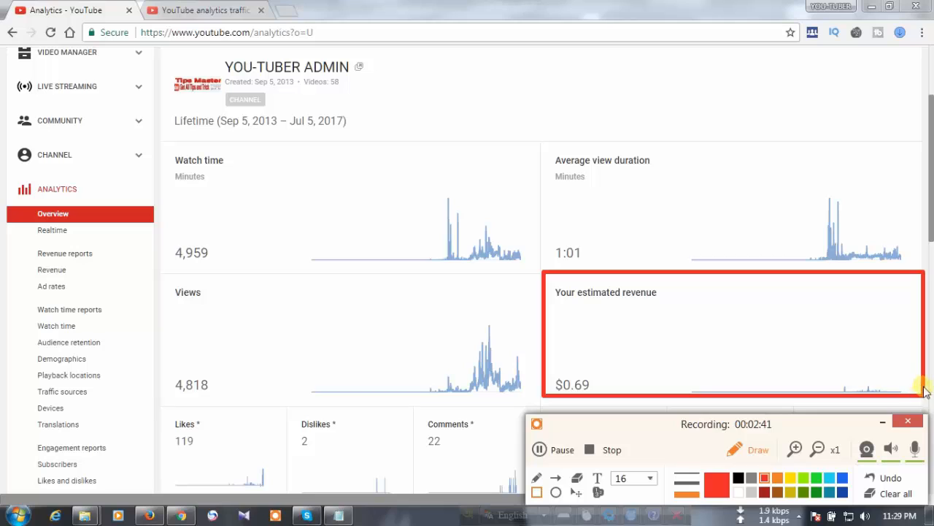
left_click(890, 479)
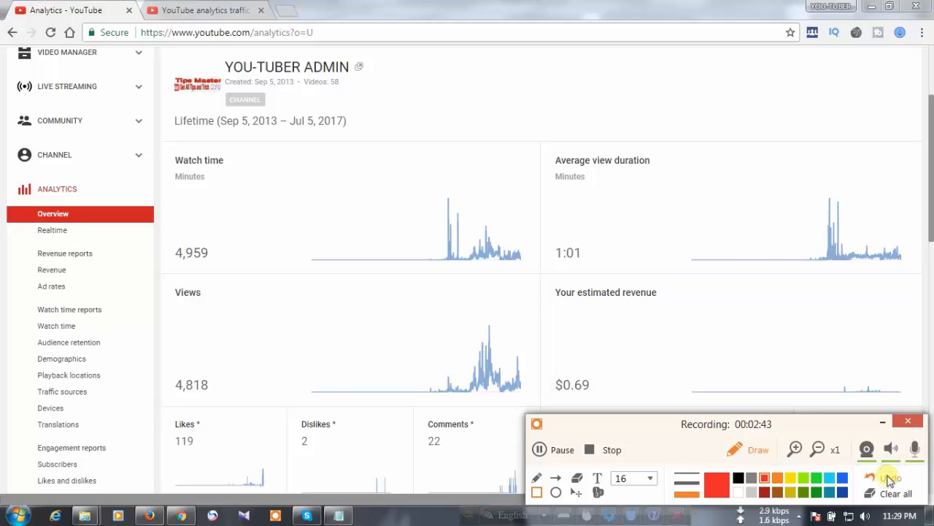
left_click(756, 452)
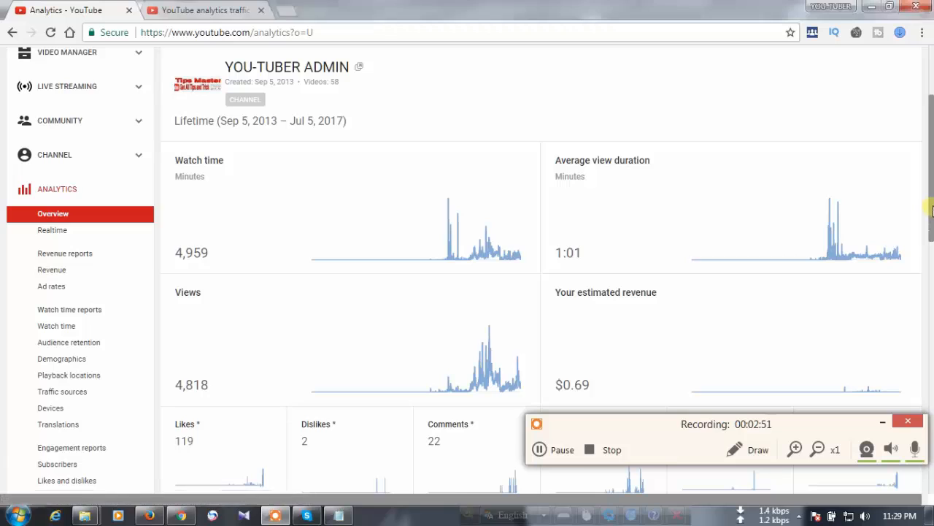
Change the Analytics overview's reporting period to This week.
left_click_drag(932, 211, 932, 120)
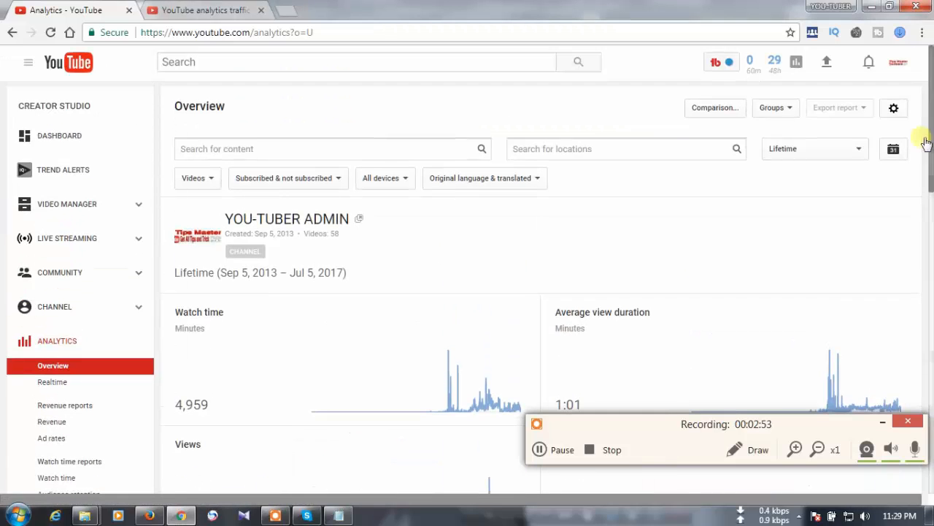
left_click(859, 150)
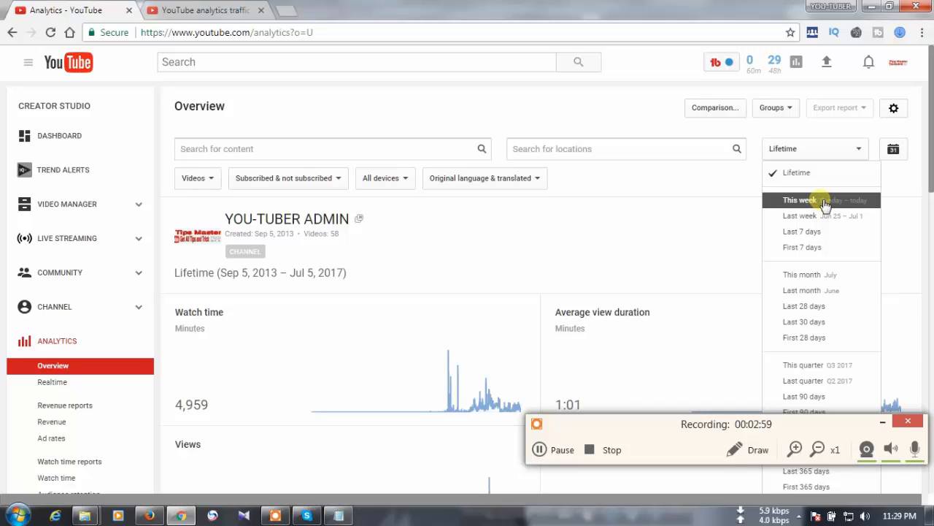
left_click(823, 200)
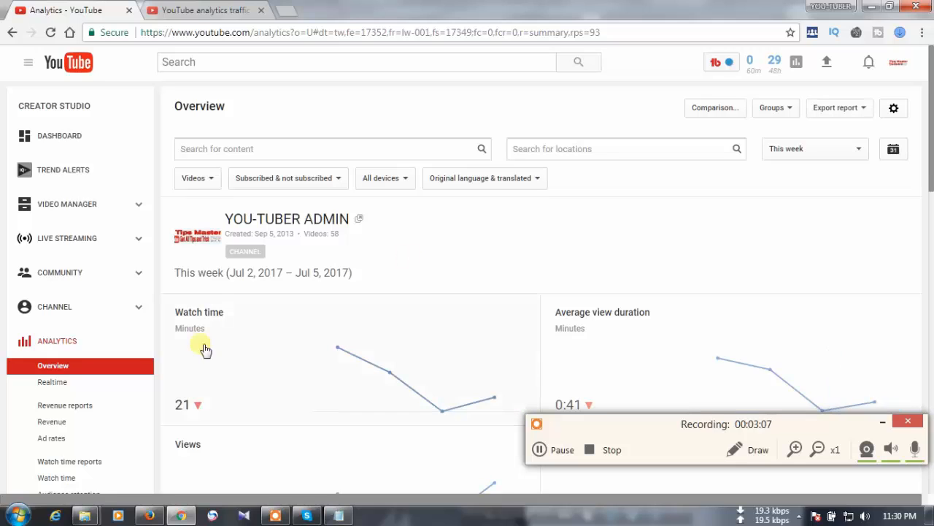
Frame the Watch time and Average view duration cards with red rectangles, undo the annotations and leave drawing mode.
mouse_move(255, 384)
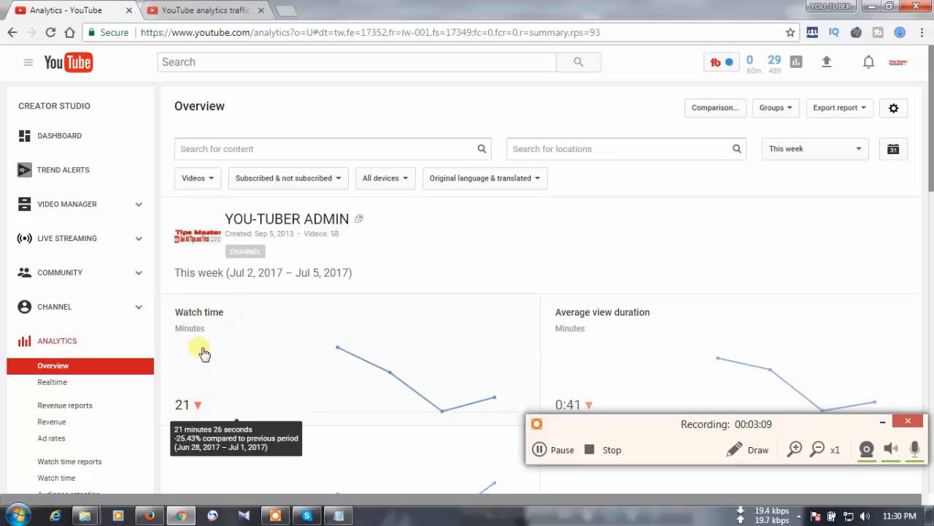
left_click(744, 451)
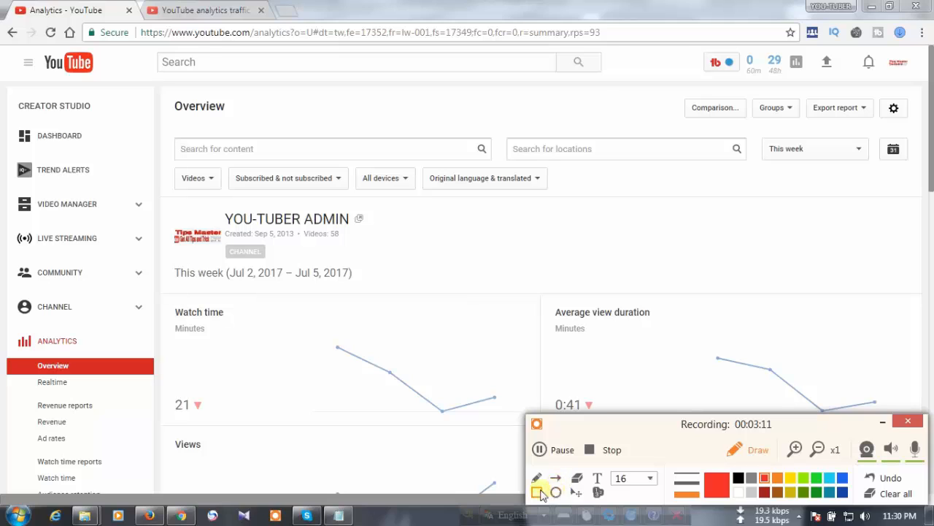
left_click(536, 491)
mouse_move(163, 295)
left_mouse_down()
mouse_move(219, 428)
mouse_move(480, 422)
left_mouse_up()
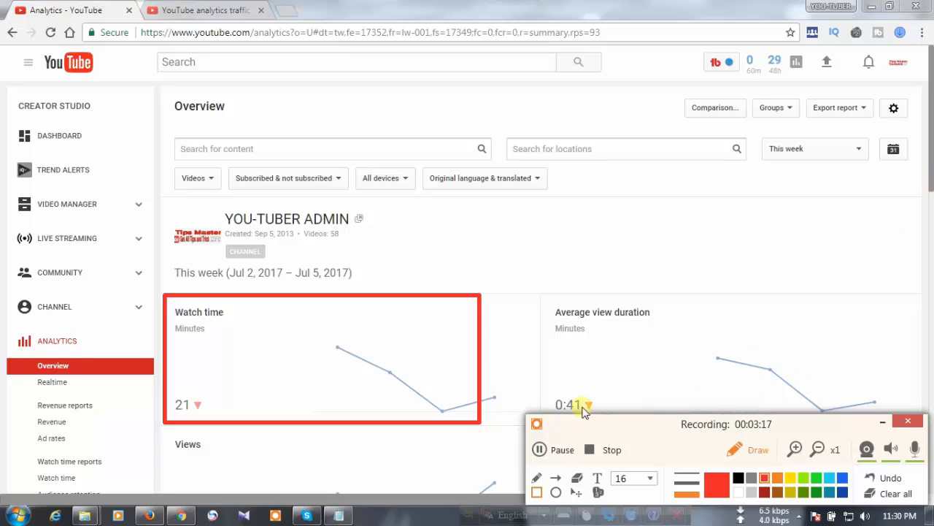
mouse_move(543, 297)
left_mouse_down()
mouse_move(578, 411)
mouse_move(795, 395)
mouse_move(871, 411)
left_mouse_up()
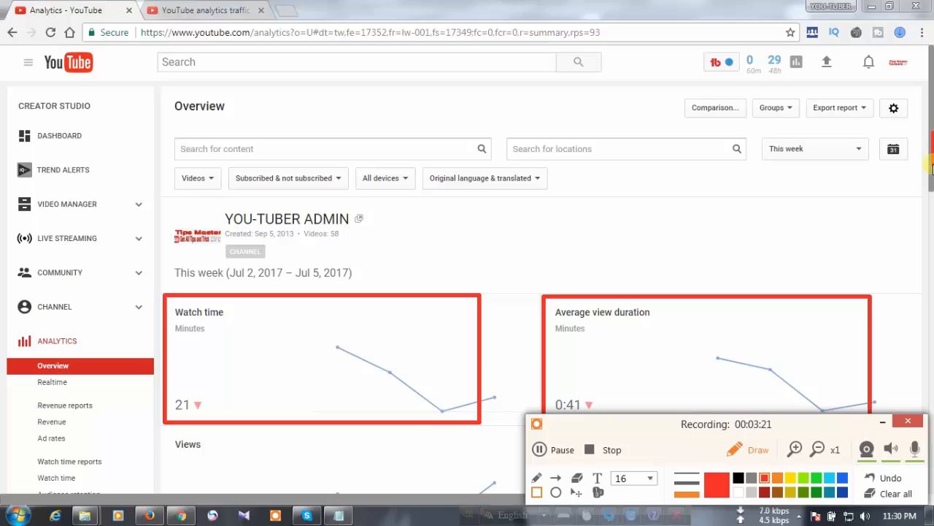
left_click(929, 131)
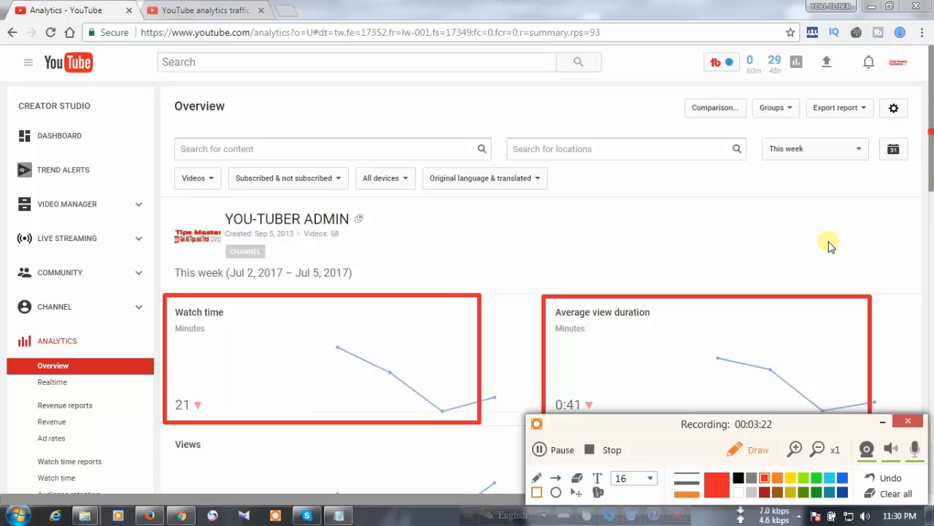
left_click(899, 480)
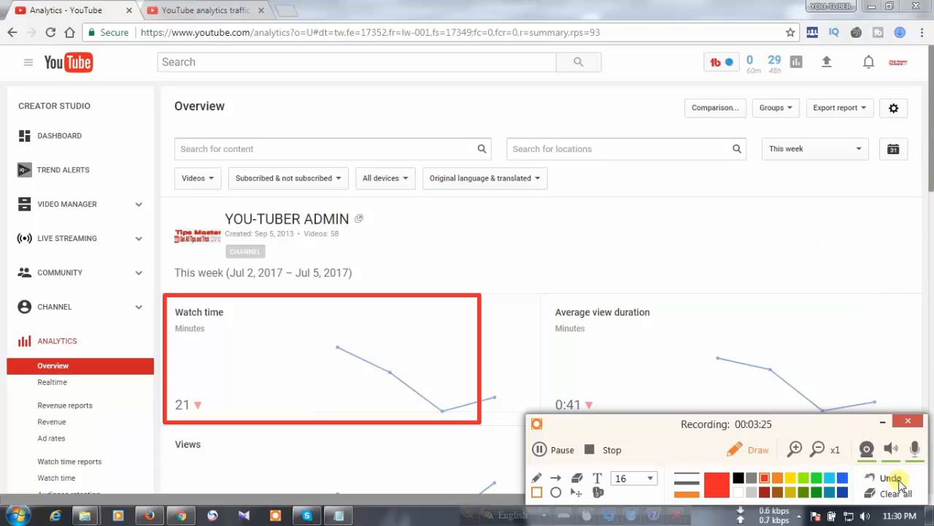
left_click(900, 482)
left_click(756, 450)
Frame the first rows of the Top 10 Videos table with a red rectangle, undo it and hide the recorder controls.
left_click_drag(932, 171, 931, 271)
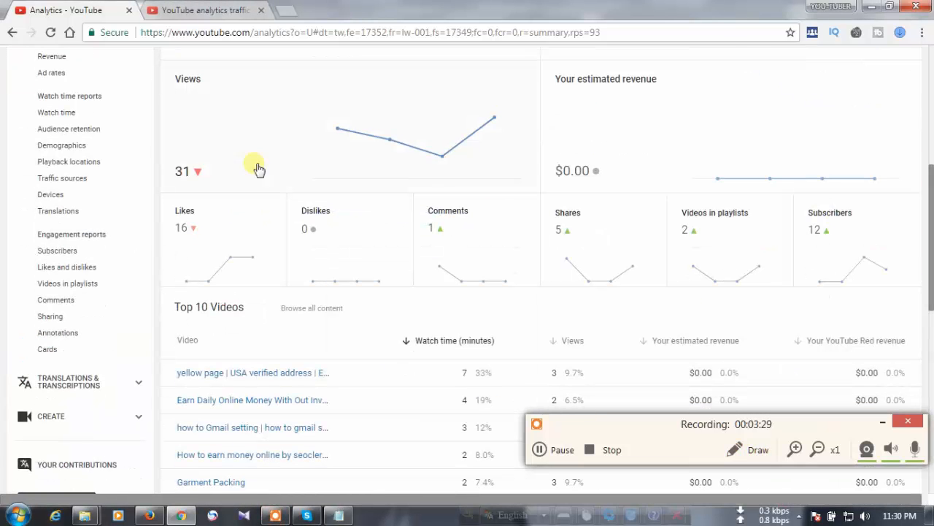
mouse_move(184, 175)
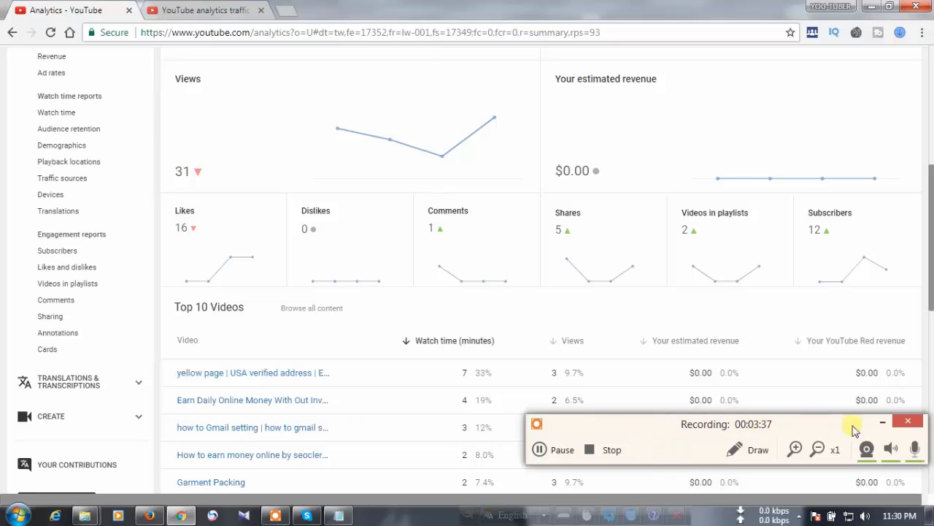
left_click(639, 498)
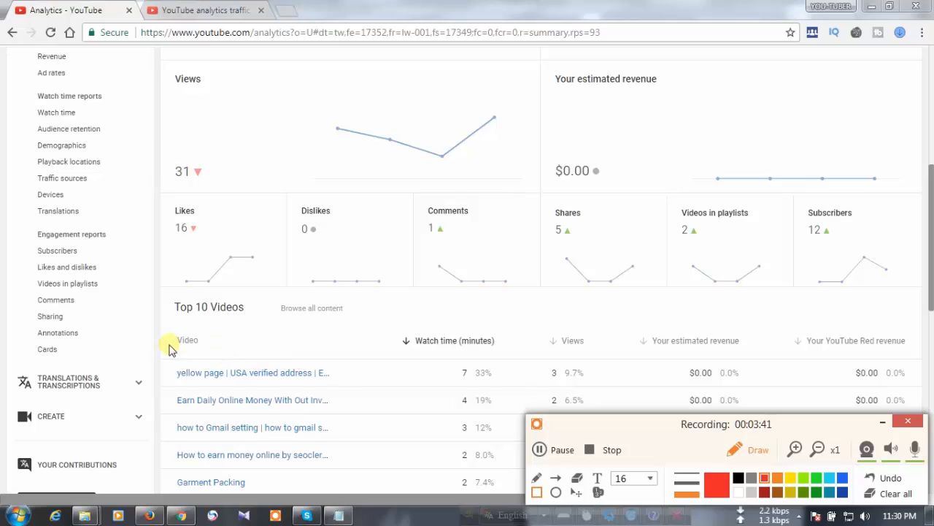
mouse_move(167, 351)
left_mouse_down()
mouse_move(166, 405)
mouse_move(372, 492)
mouse_move(871, 479)
left_mouse_up()
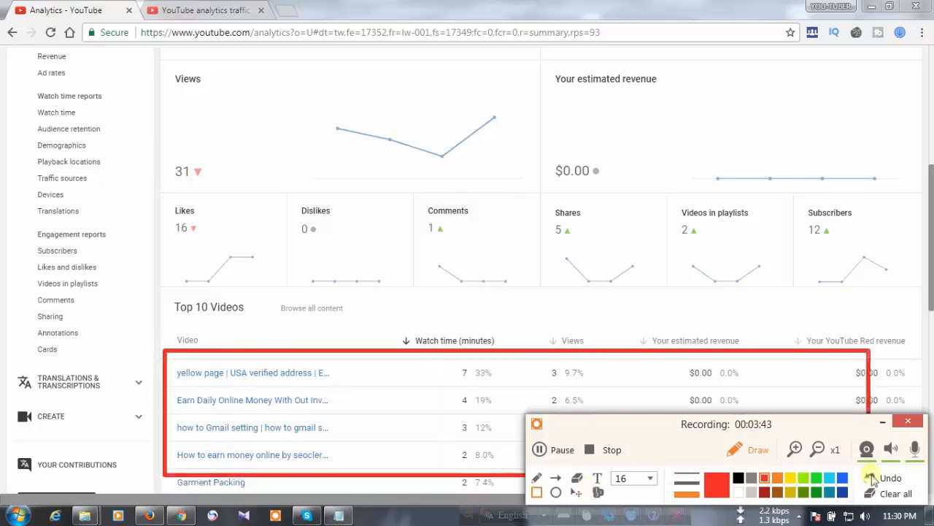
left_click(872, 478)
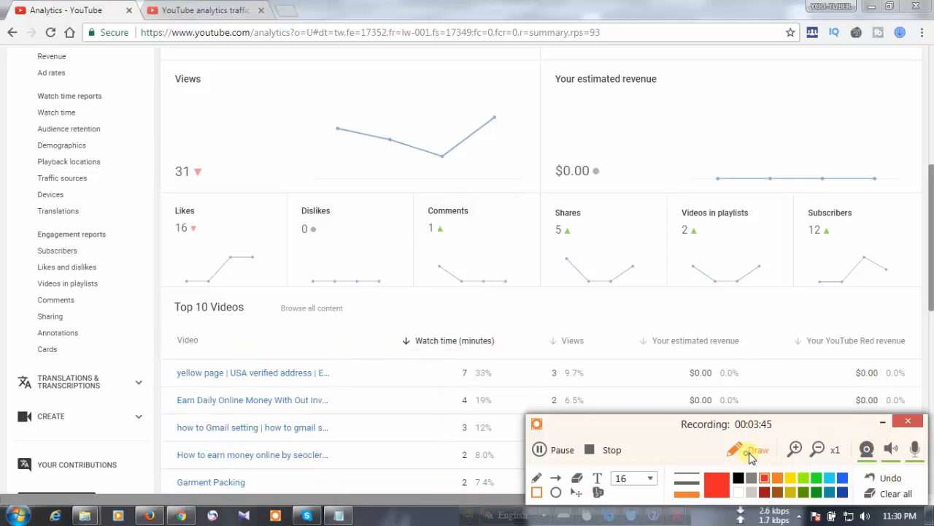
left_click(882, 422)
Review the weekly Top 10 Videos table, Top geographies and Gender breakdown, and return to the views and engagement cards.
scroll(701, 403, "up", 1)
scroll(702, 406, "down", 1)
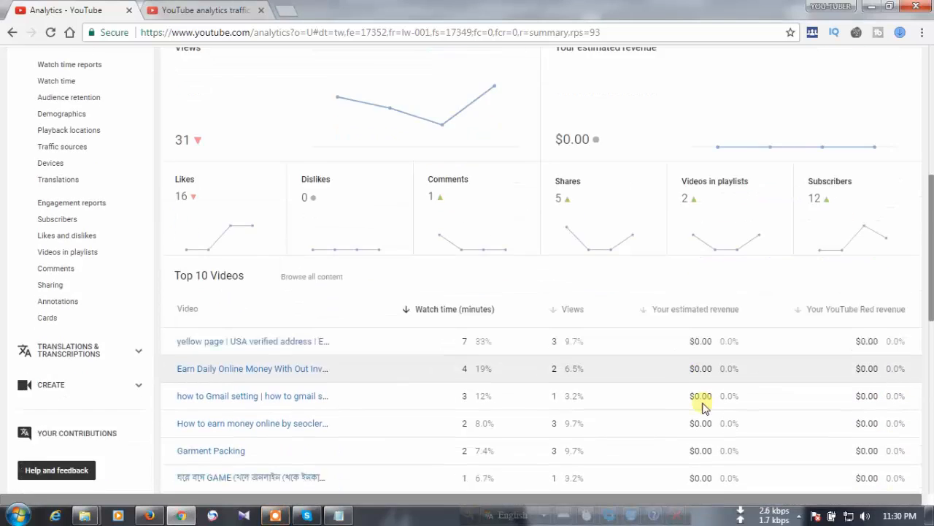
left_click_drag(930, 197, 930, 209)
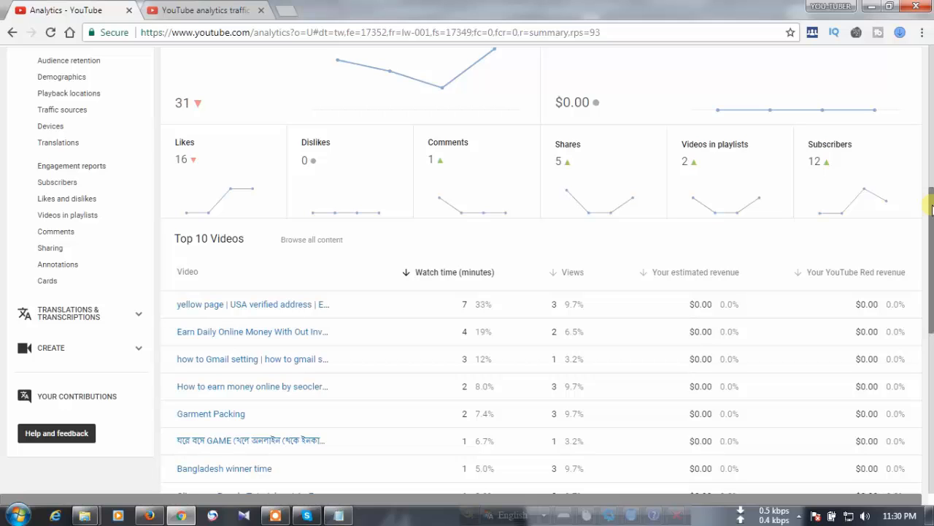
left_click_drag(931, 209, 931, 274)
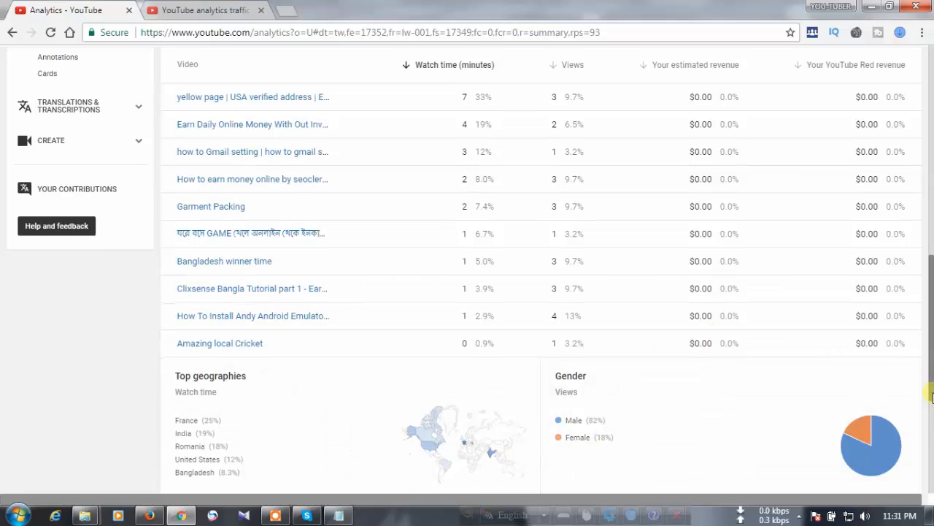
left_click_drag(931, 392, 932, 290)
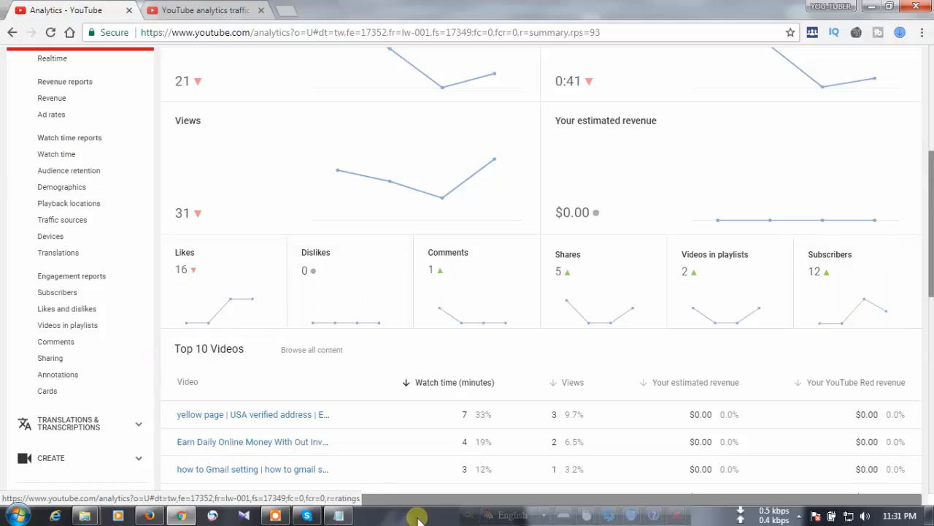
Frame the Traffic sources report link with a red rectangle, undo the annotation and hide the recorder controls.
left_click(339, 515)
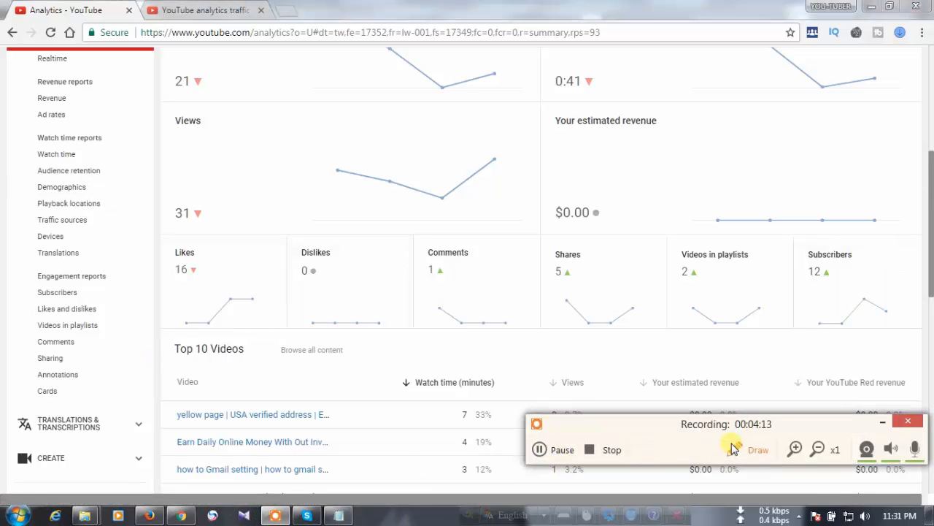
left_click(766, 454)
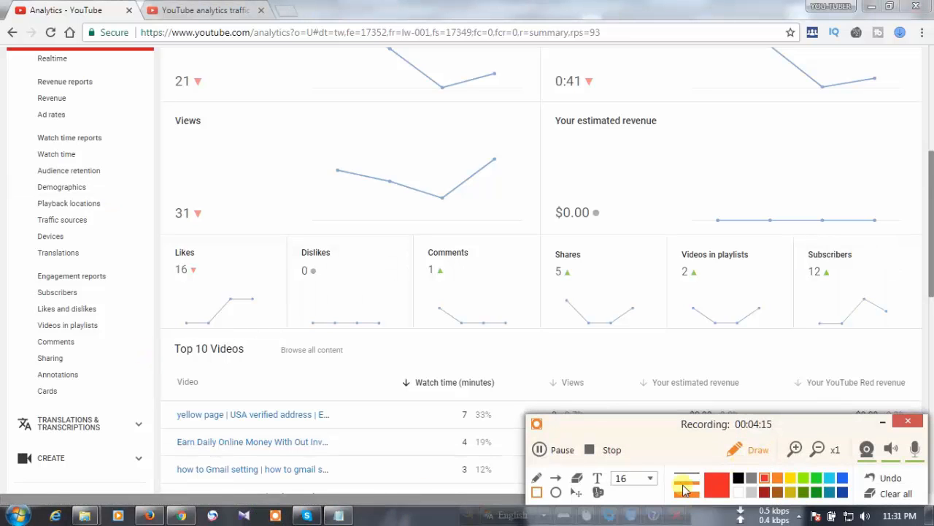
left_click(536, 492)
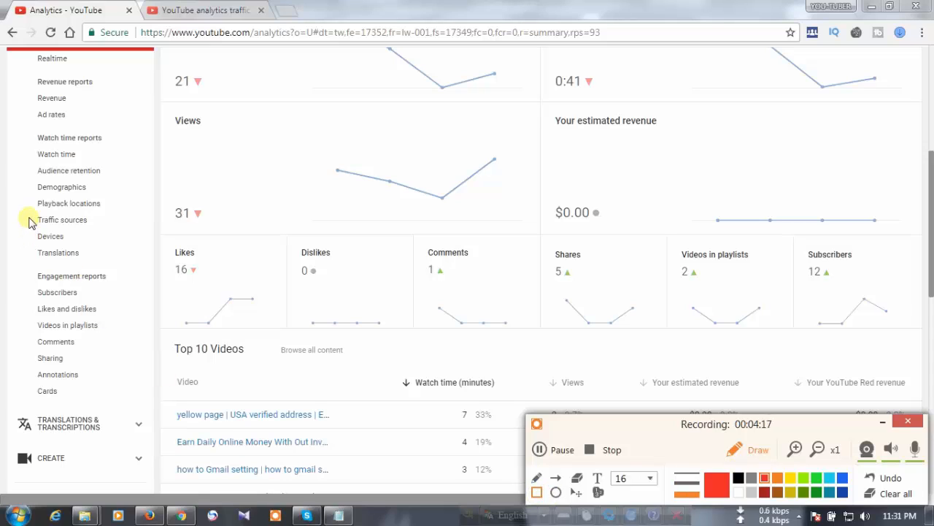
left_click_drag(27, 213, 136, 235)
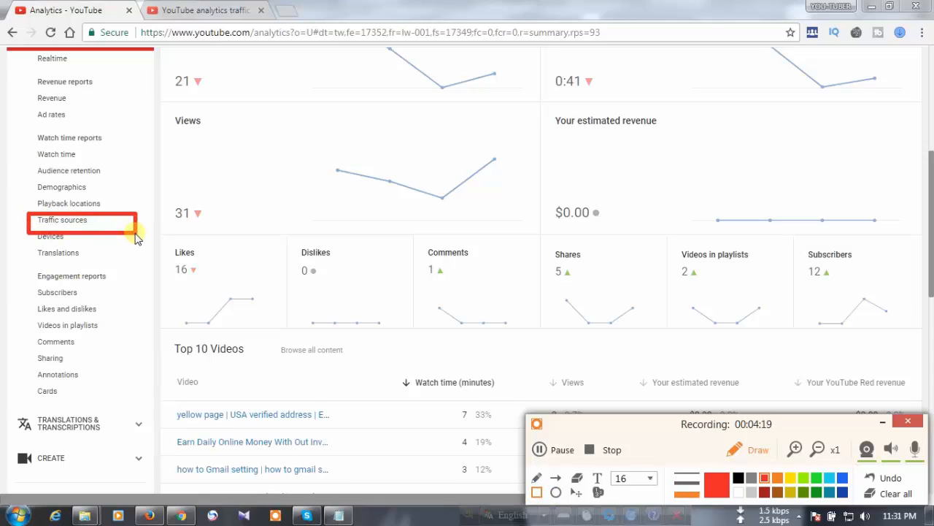
left_click(905, 479)
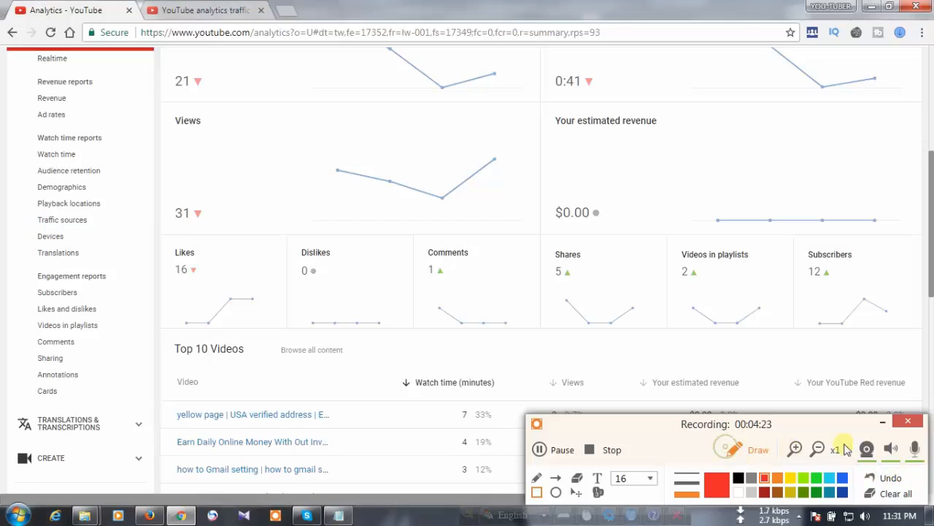
left_click(880, 421)
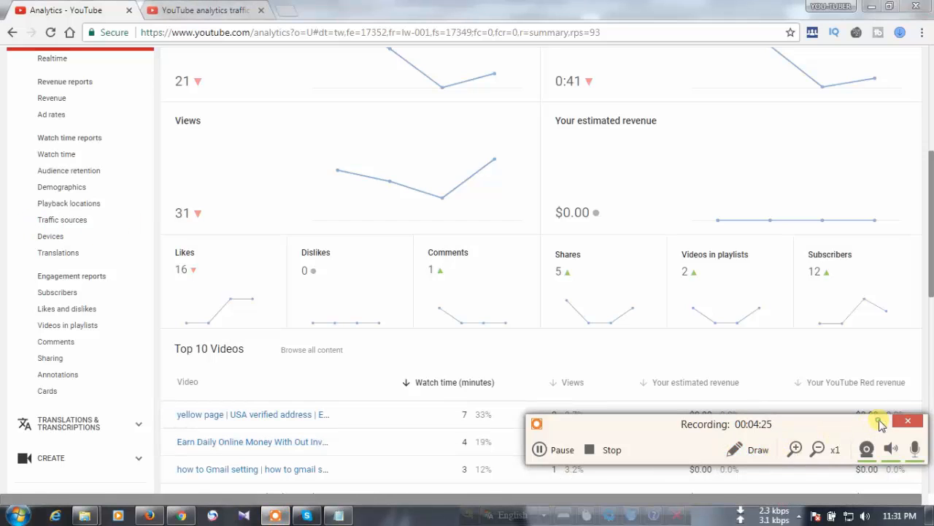
Open the Traffic sources report and review its weekly watch time chart and traffic source table.
left_click(64, 222)
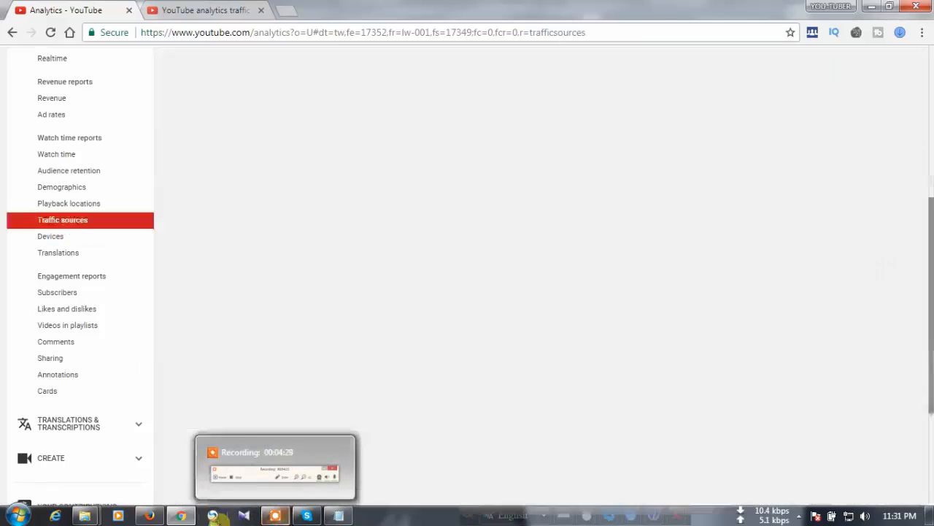
left_click_drag(931, 382, 931, 265)
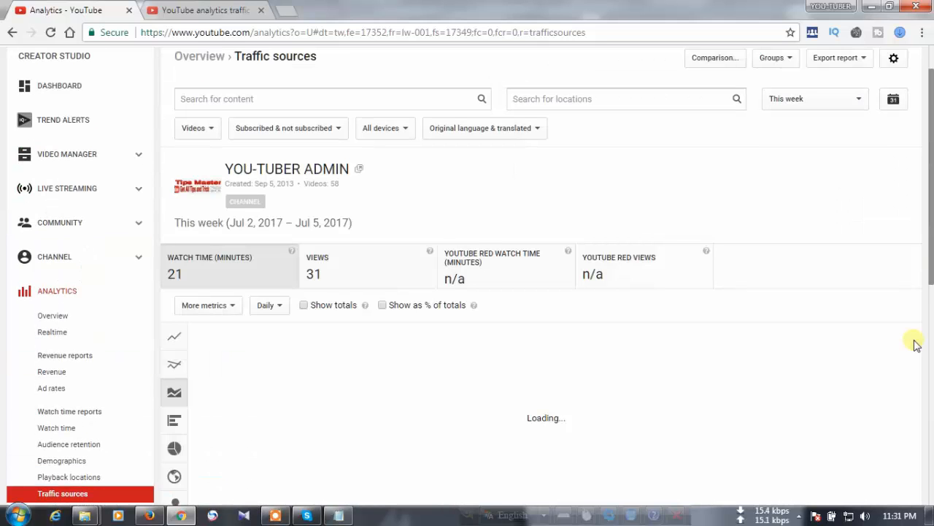
scroll(917, 344, "up", 1)
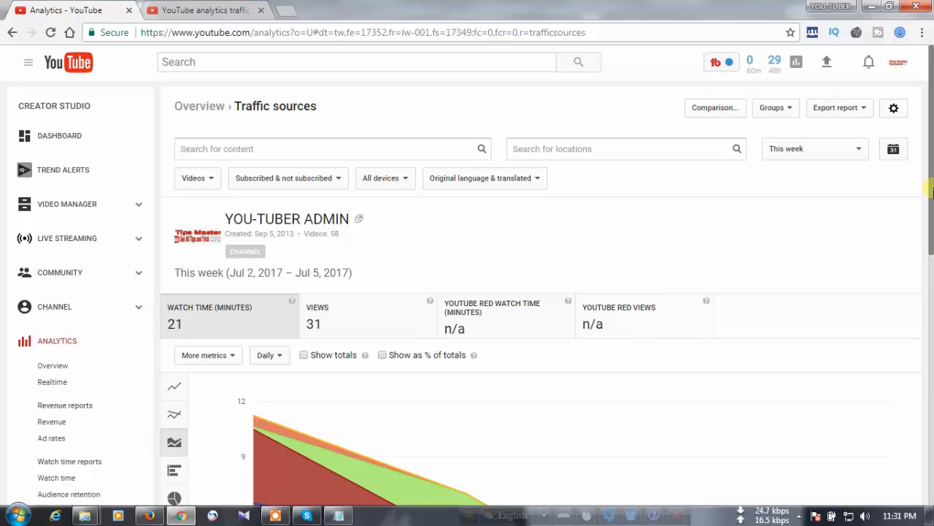
scroll(931, 211, "down", 1)
left_click_drag(932, 210, 931, 268)
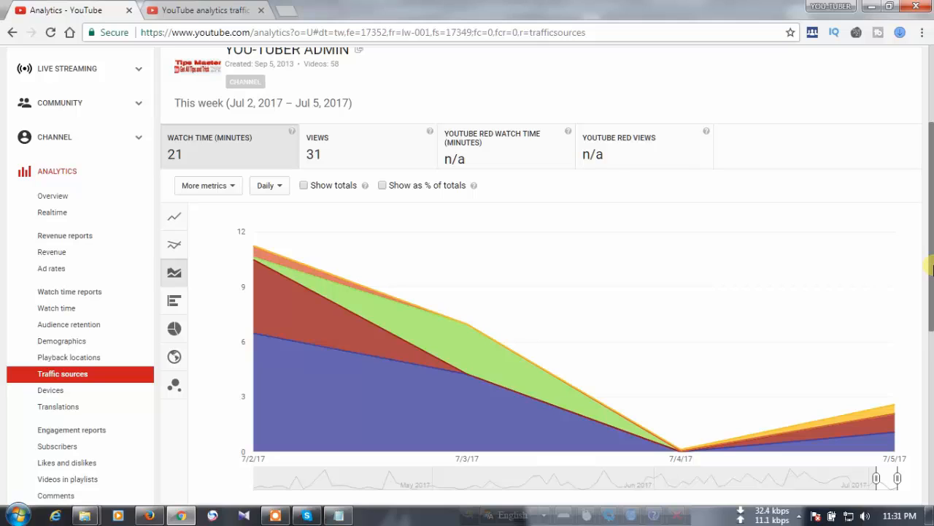
scroll(931, 219, "down", 1)
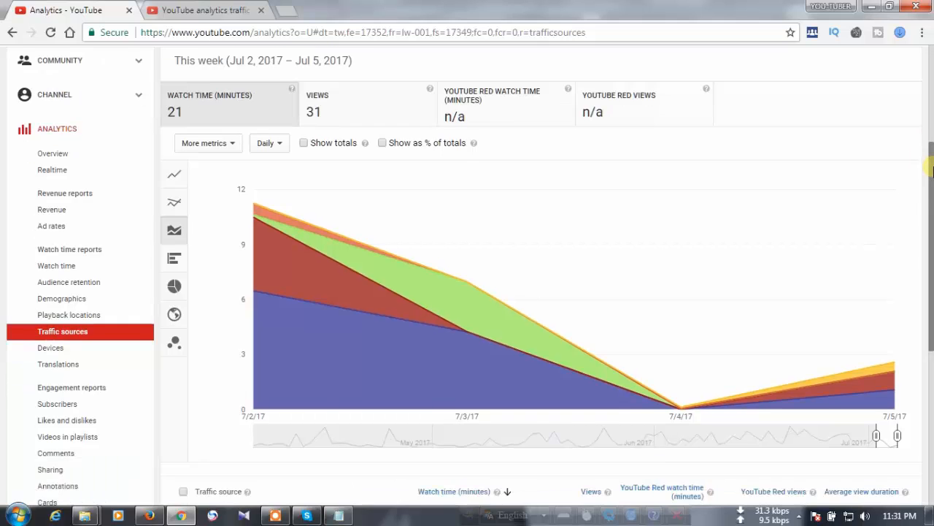
scroll(931, 169, "down", 4)
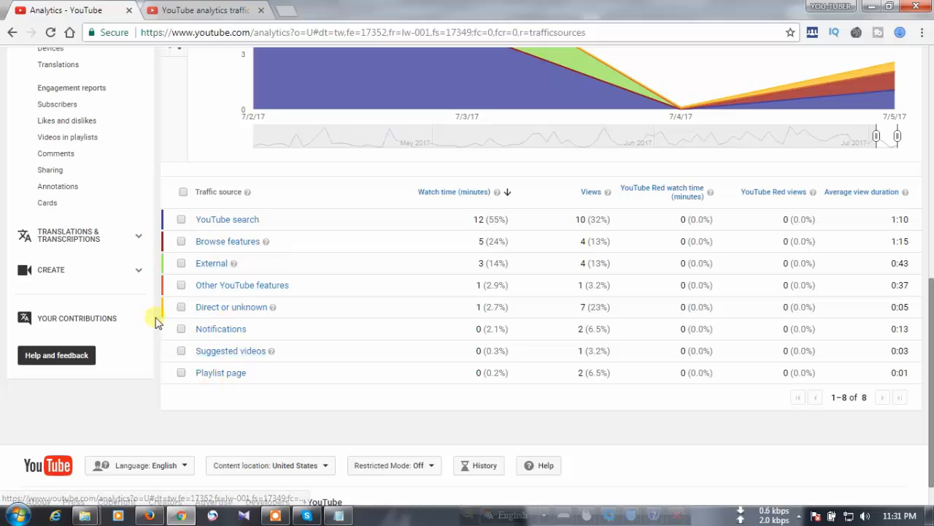
Select all traffic sources in the table and display their watch time as a bar chart.
left_click(181, 192)
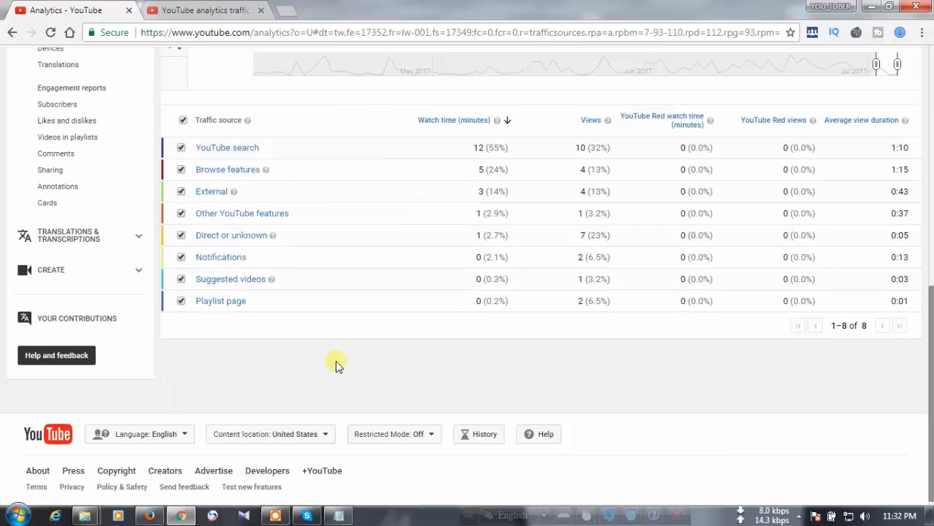
left_click_drag(932, 435, 933, 343)
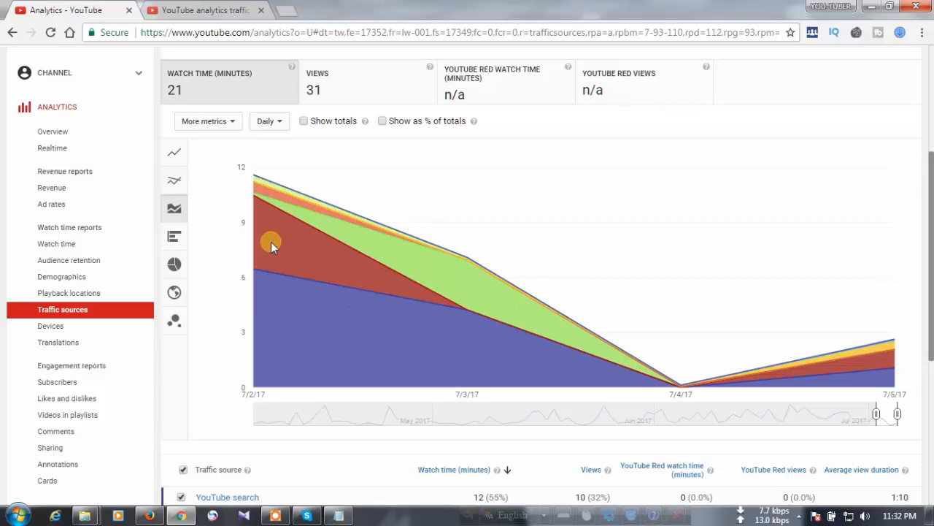
left_click(182, 240)
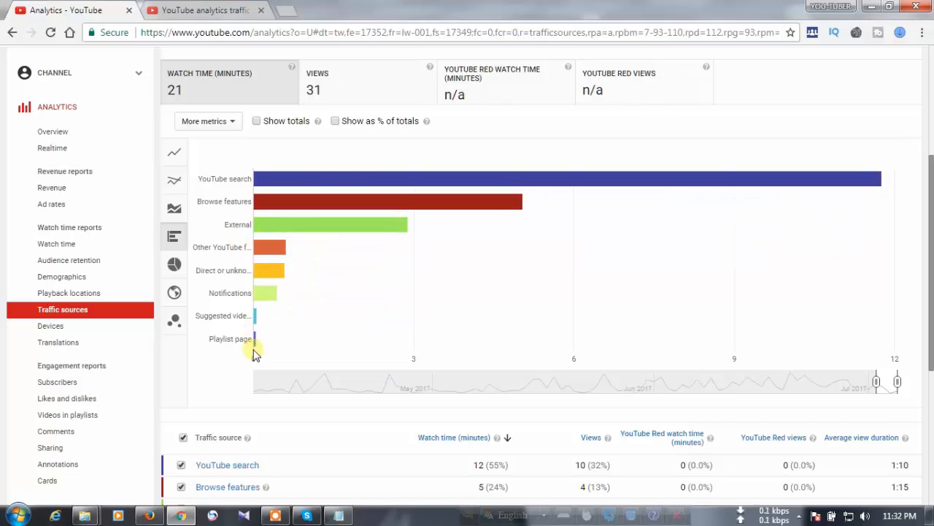
mouse_move(255, 354)
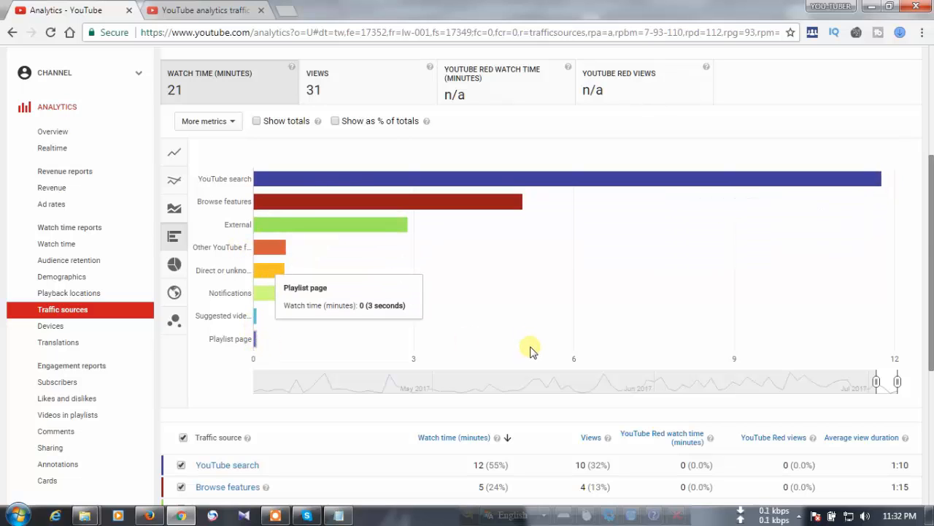
scroll(529, 351, "down", 3)
scroll(528, 352, "up", 3)
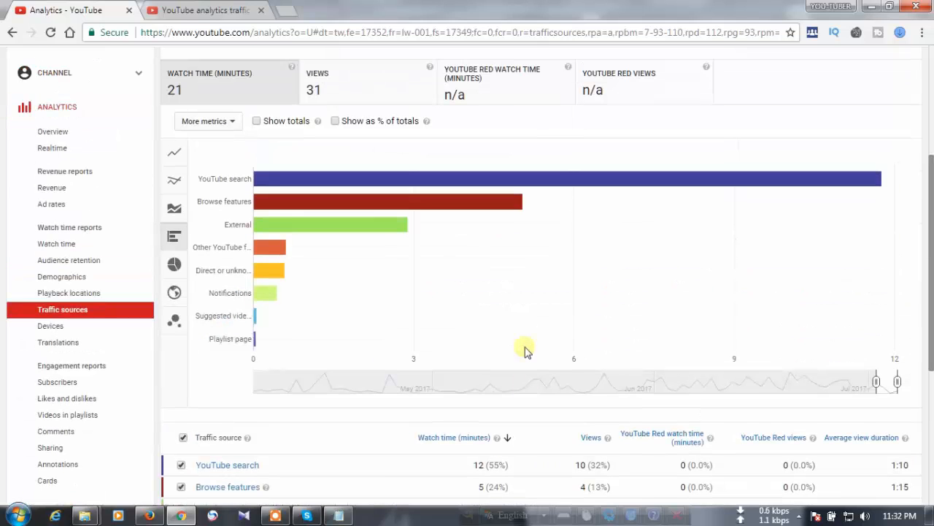
Change the Traffic sources report's period to Lifetime and bring the bar chart into view.
scroll(254, 316, "up", 1)
scroll(255, 316, "up", 2)
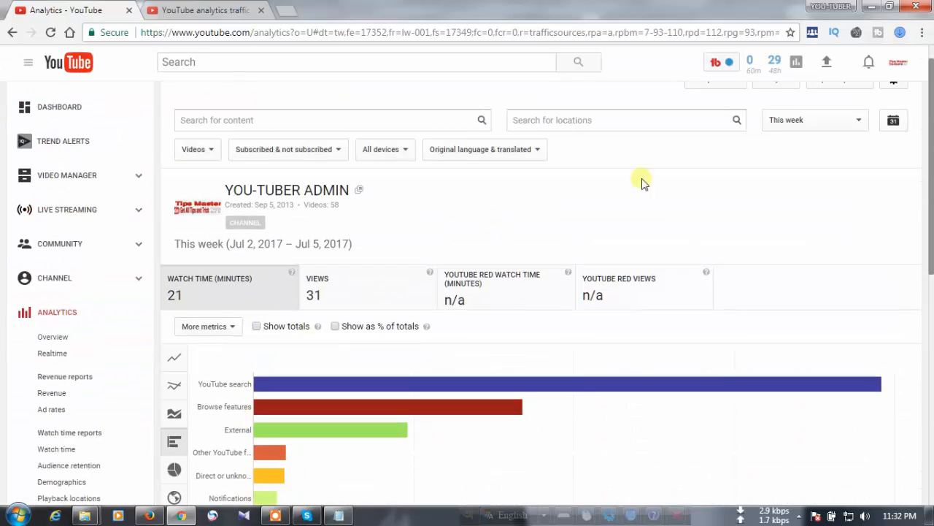
left_click(798, 119)
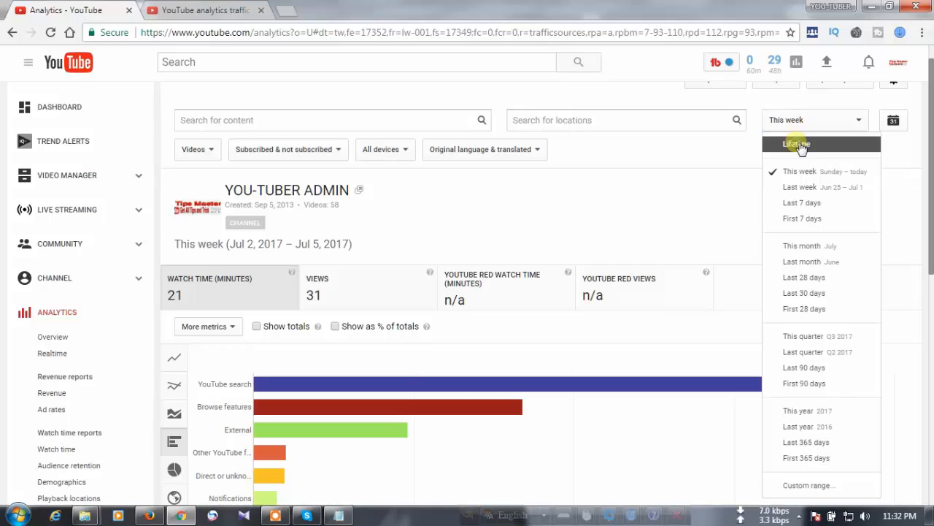
left_click(798, 144)
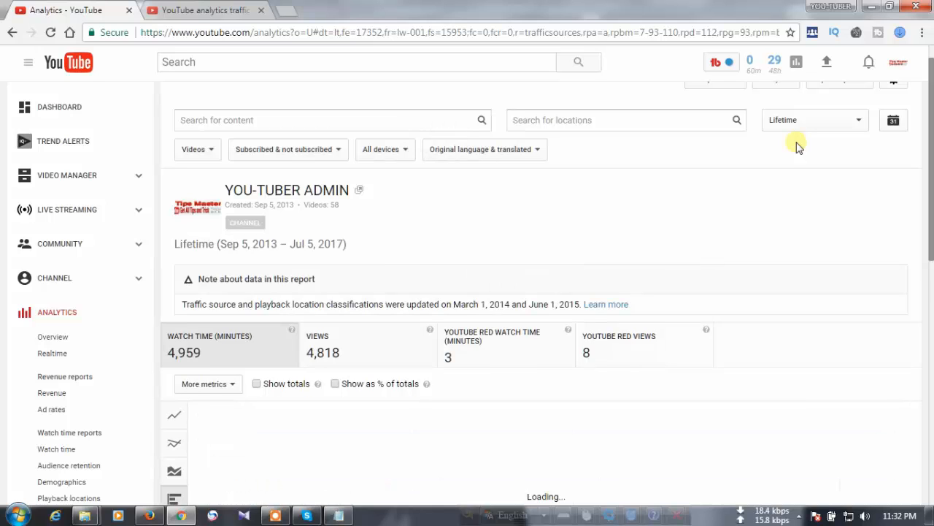
left_click_drag(930, 139, 931, 212)
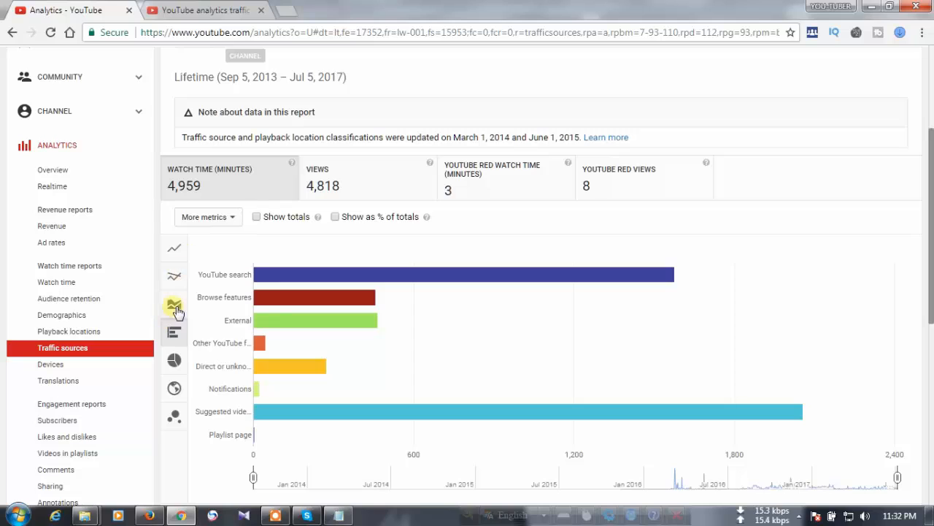
Pause the recording and move the recorder controls slightly lower, away from the lifetime chart.
left_click(309, 516)
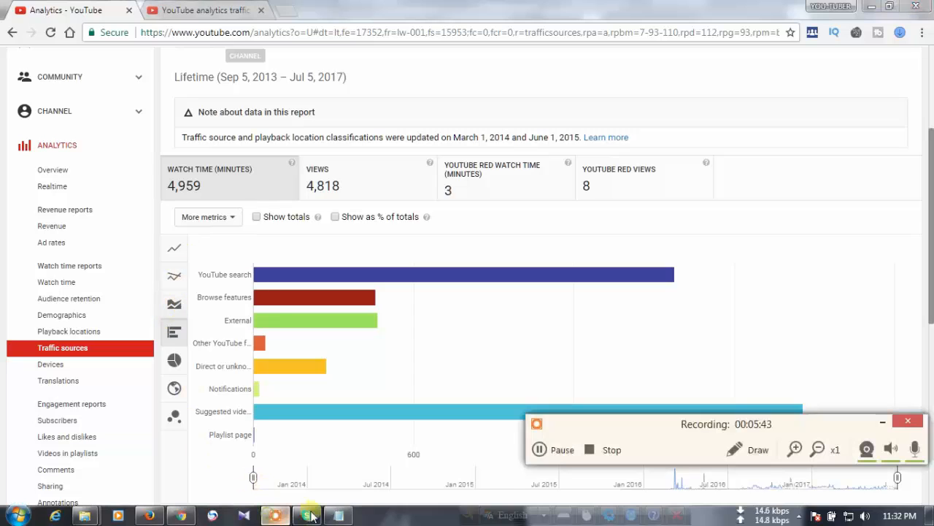
left_click(559, 450)
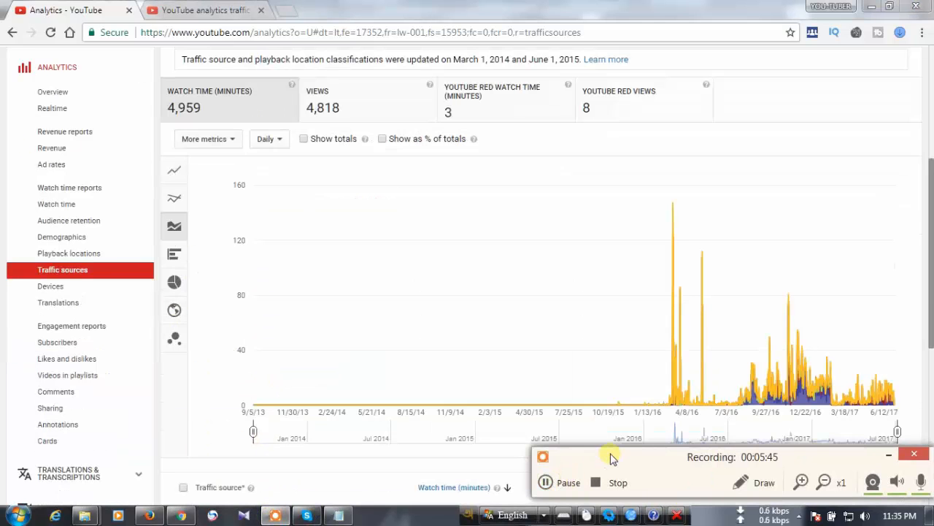
left_click_drag(609, 456, 615, 473)
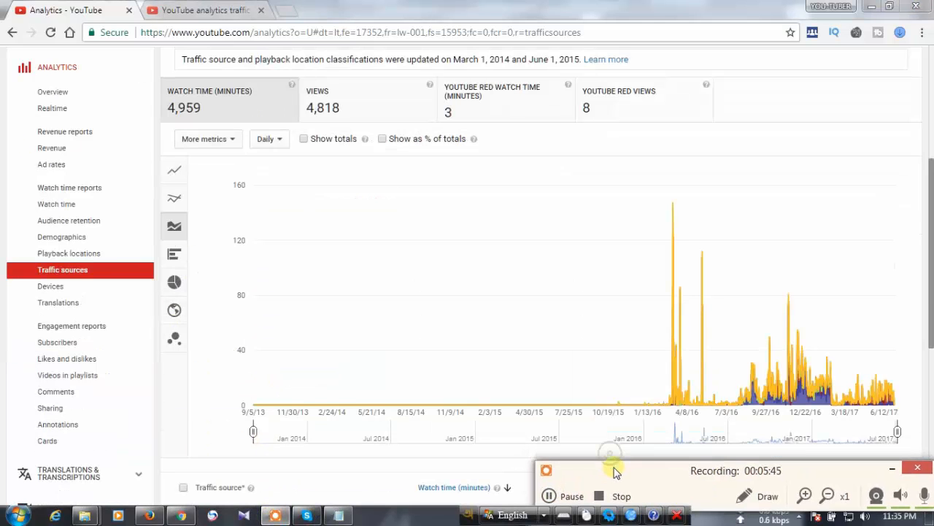
left_click(880, 277)
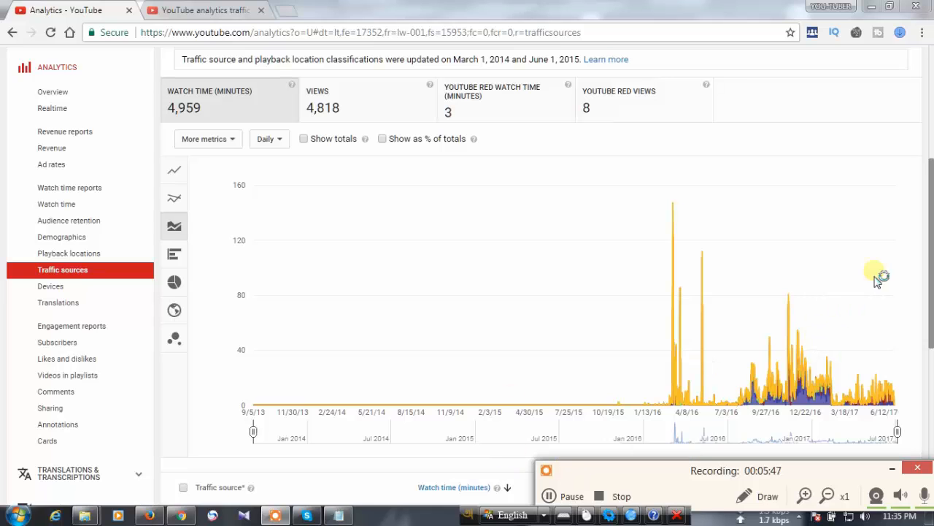
Frame the chart's start date 9/5/13 with a red rectangle, clear the annotation and hide the recorder controls.
scroll(584, 343, "down", 3)
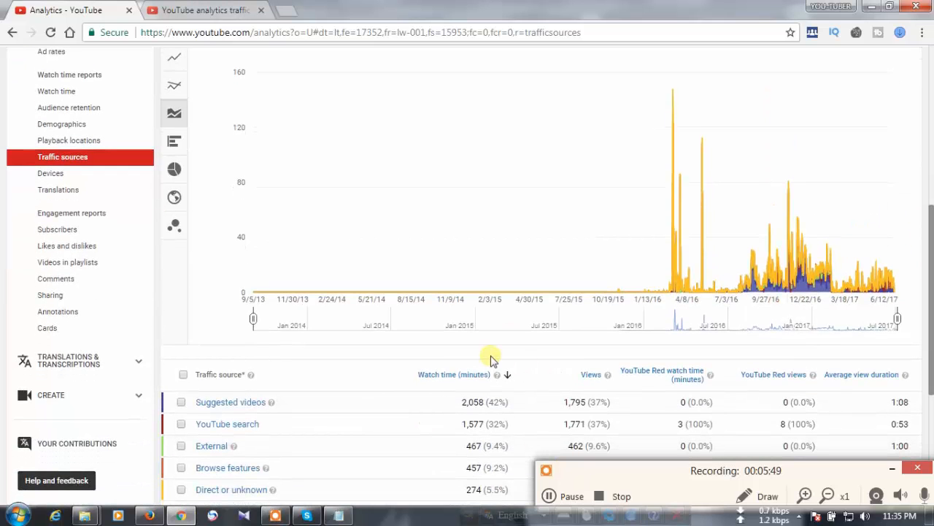
left_click(756, 496)
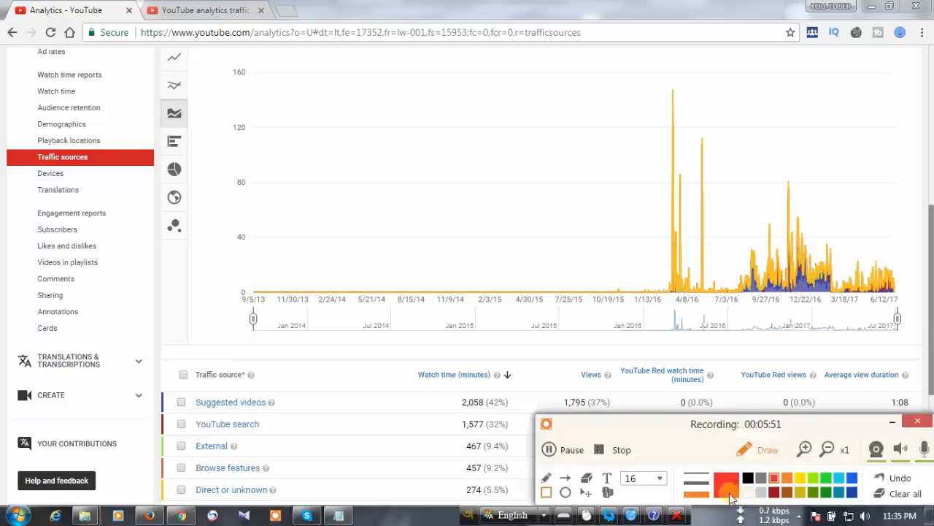
mouse_move(235, 285)
left_mouse_down()
mouse_move(251, 309)
mouse_move(280, 309)
left_mouse_up()
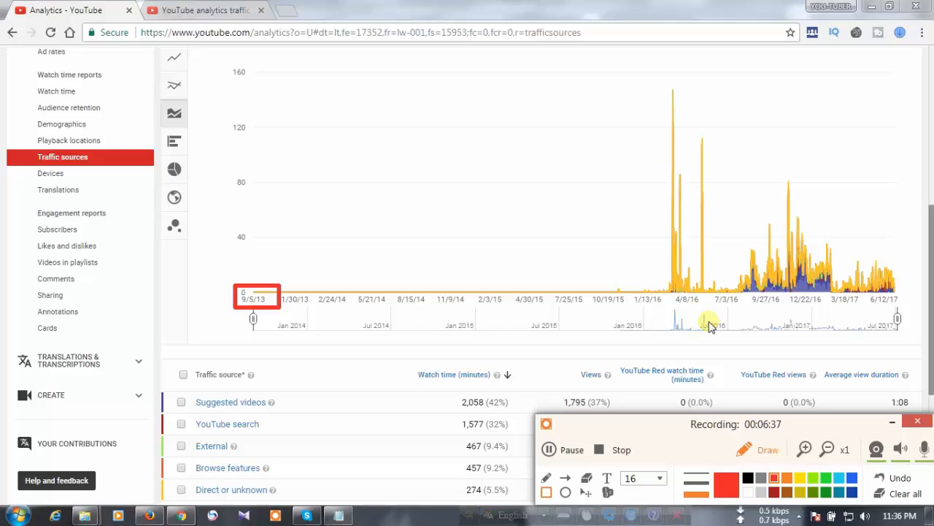
left_click(899, 492)
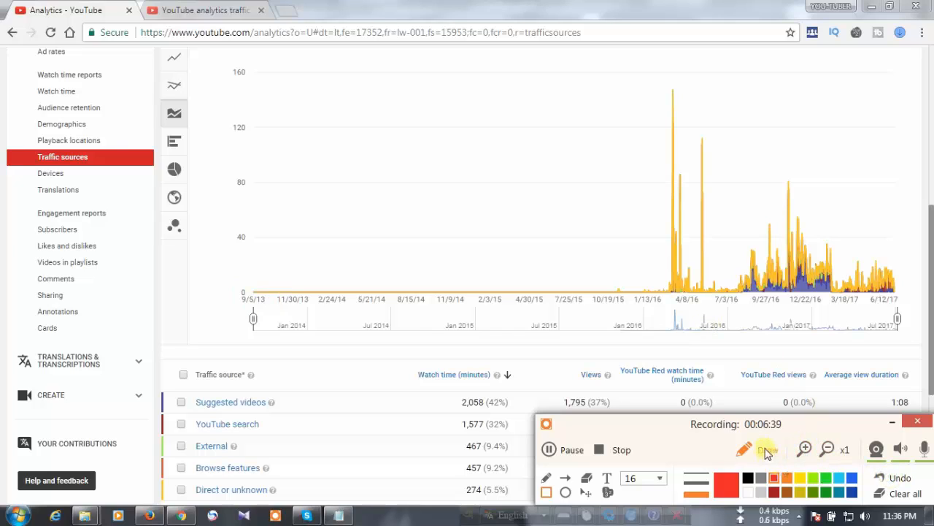
left_click(766, 453)
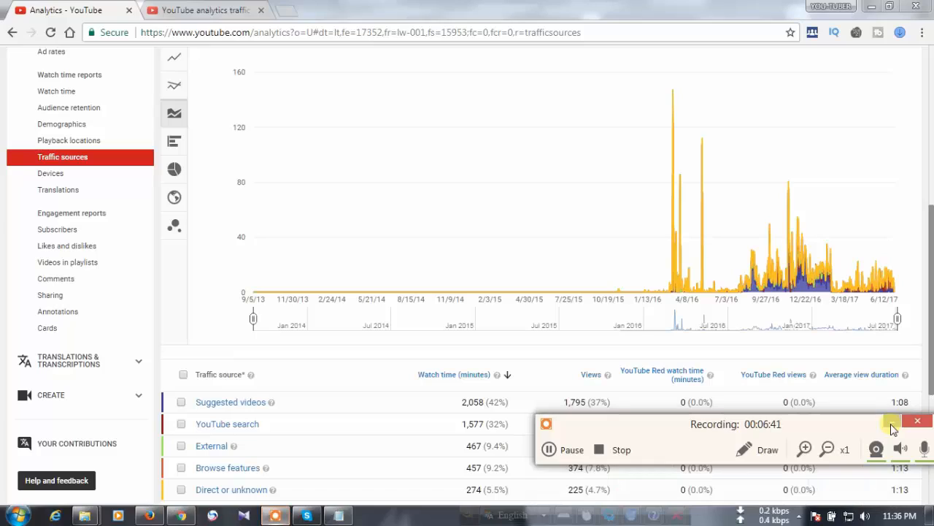
left_click(892, 427)
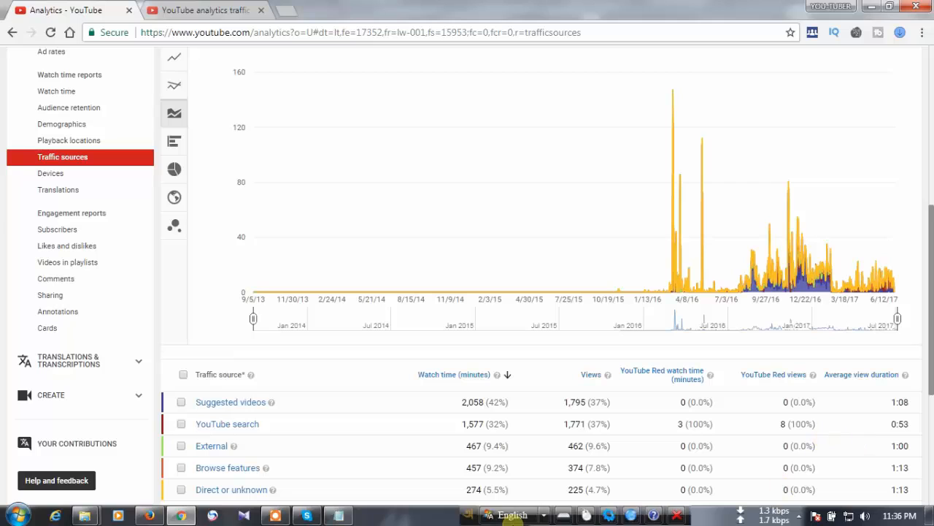
Select all traffic sources in the lifetime table and reposition the reopened recorder controls lower on the screen.
left_click(272, 515)
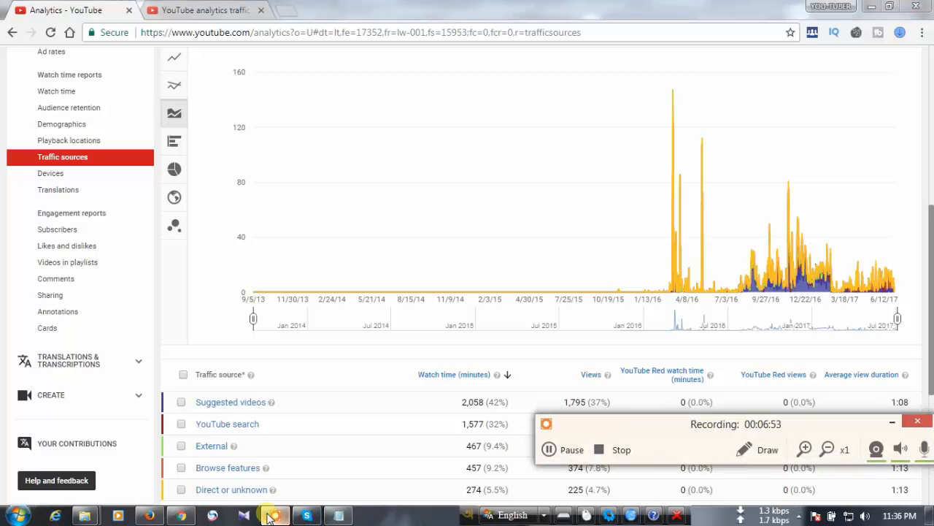
left_click(891, 424)
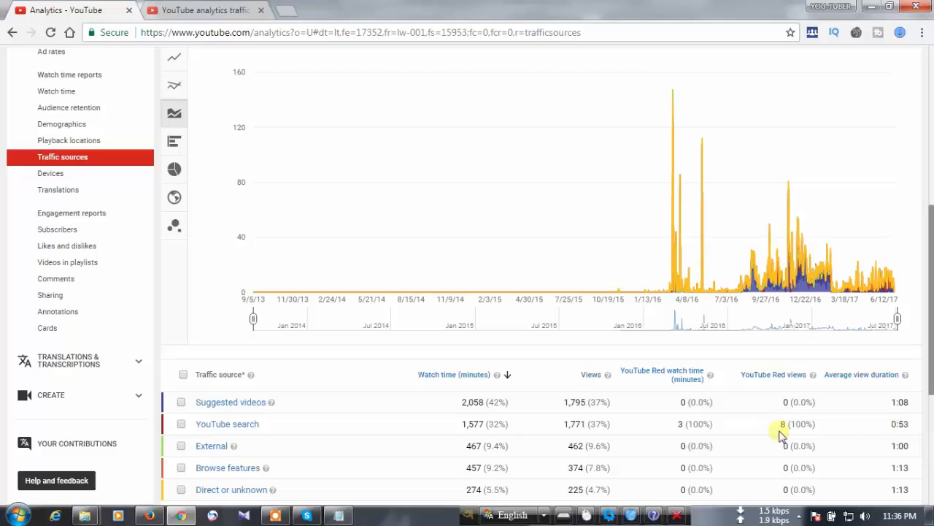
left_click(183, 375)
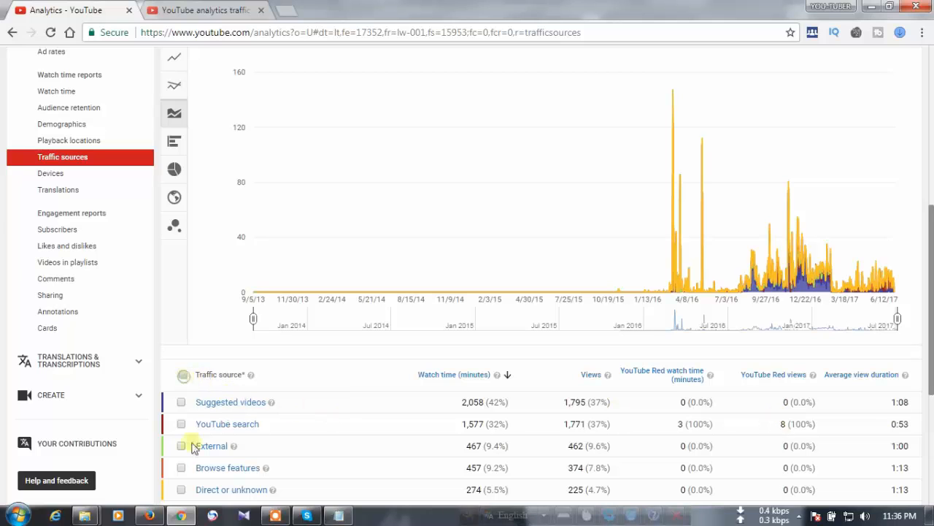
left_click(275, 517)
left_click_drag(784, 426, 817, 450)
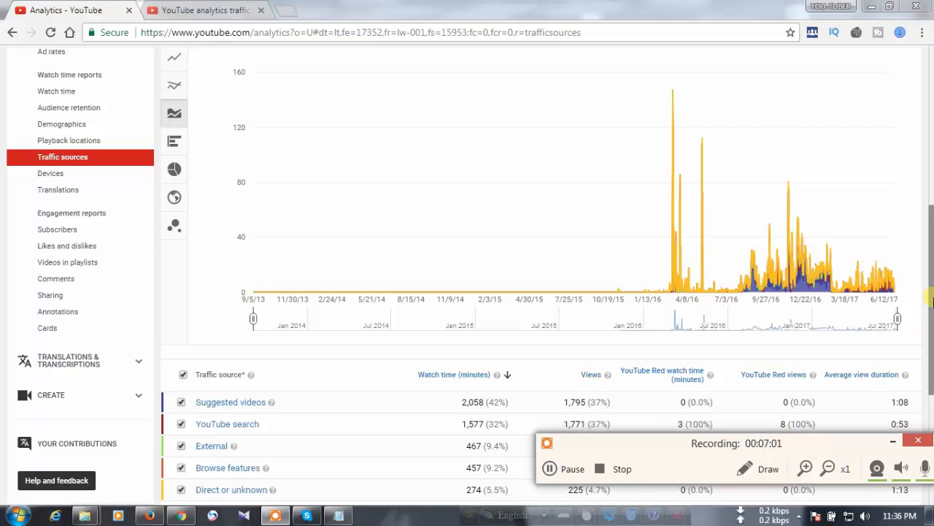
Review the full lifetime traffic source table and the report's summary metrics, and stop the recording.
left_click_drag(932, 225, 932, 284)
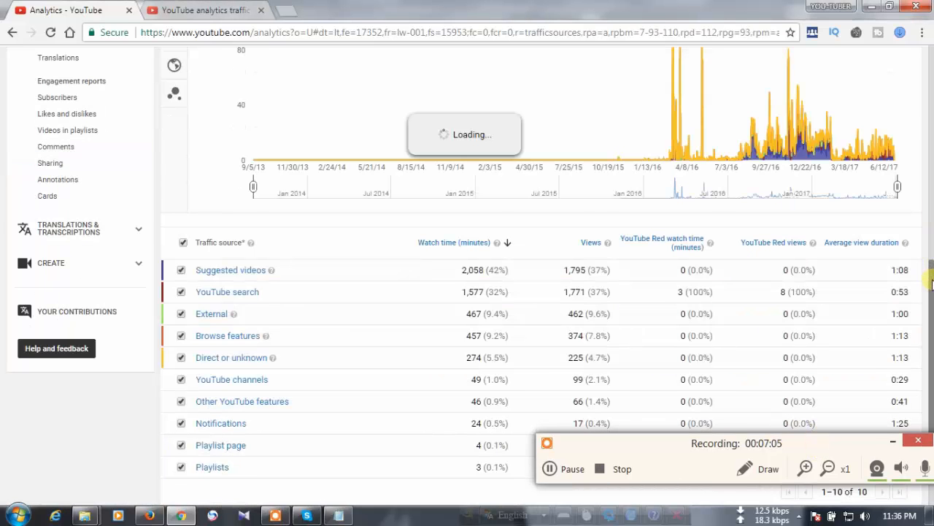
scroll(932, 284, "down", 1)
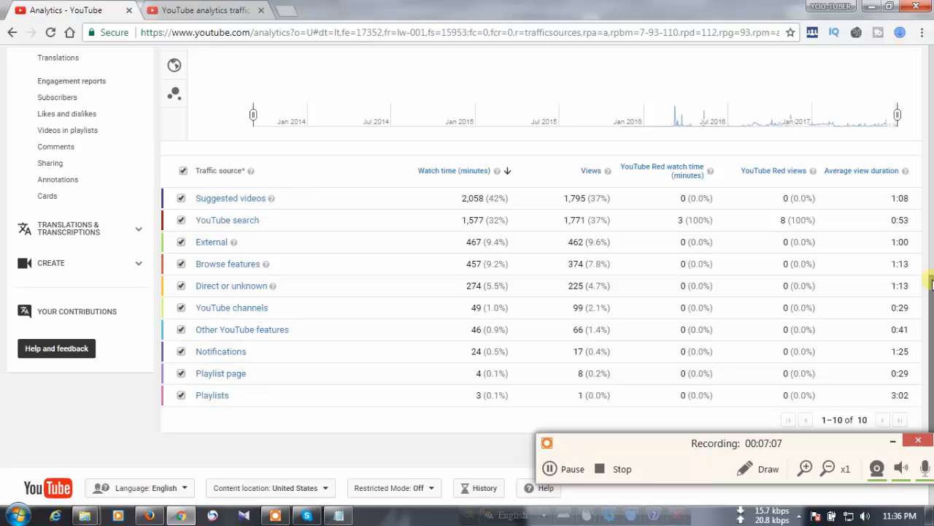
scroll(932, 283, "up", 5)
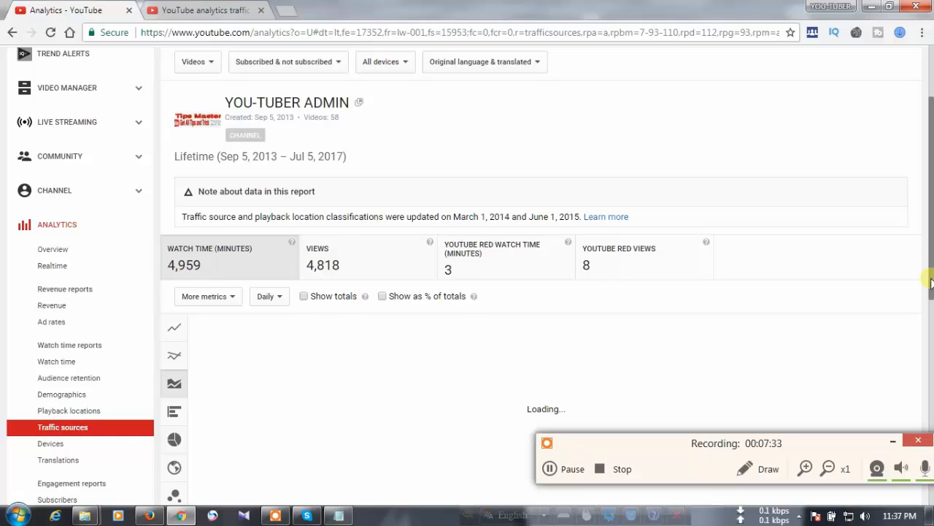
left_click(615, 467)
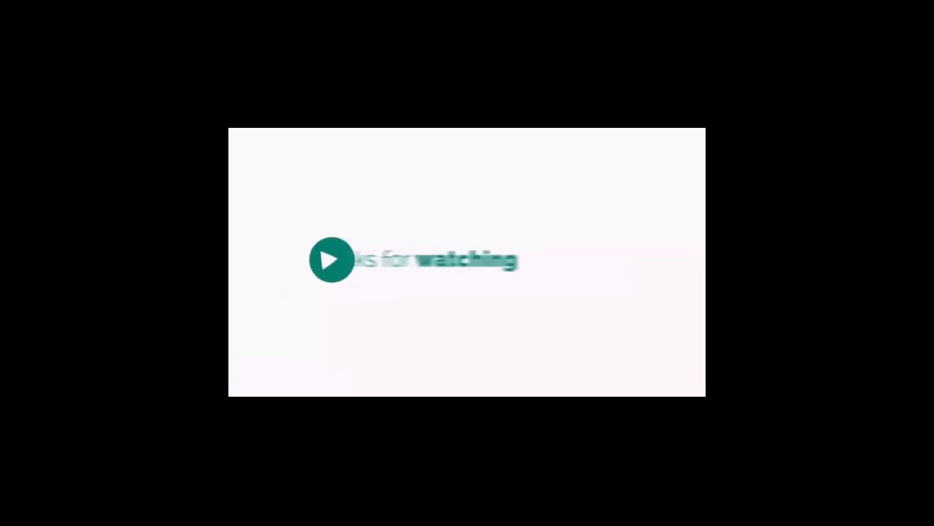